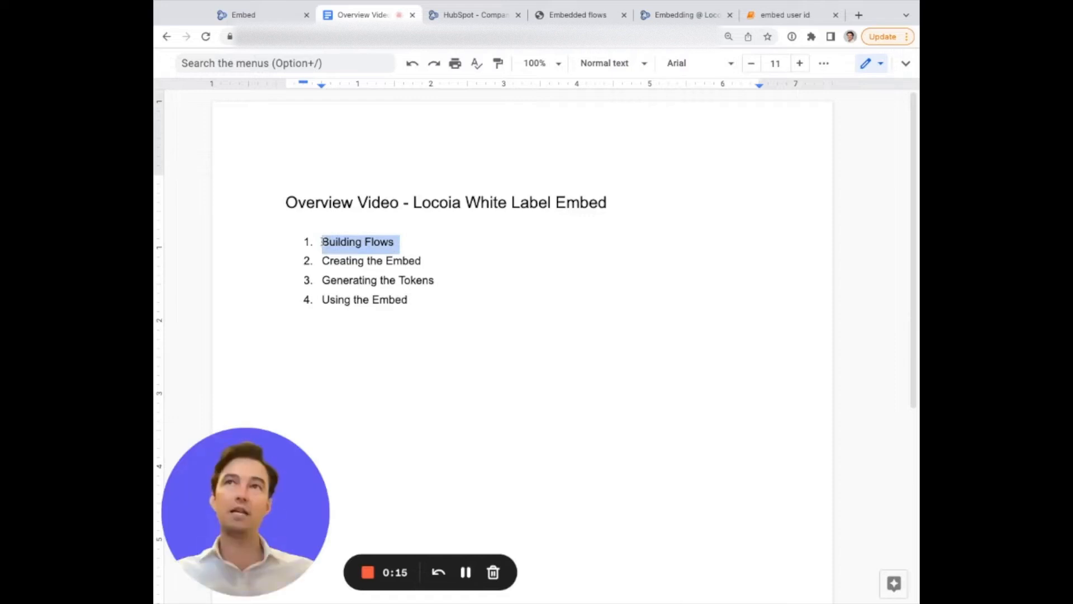
# Highlight the four agenda items in the overview document one by one.
pyautogui.tripleClick(324, 261)
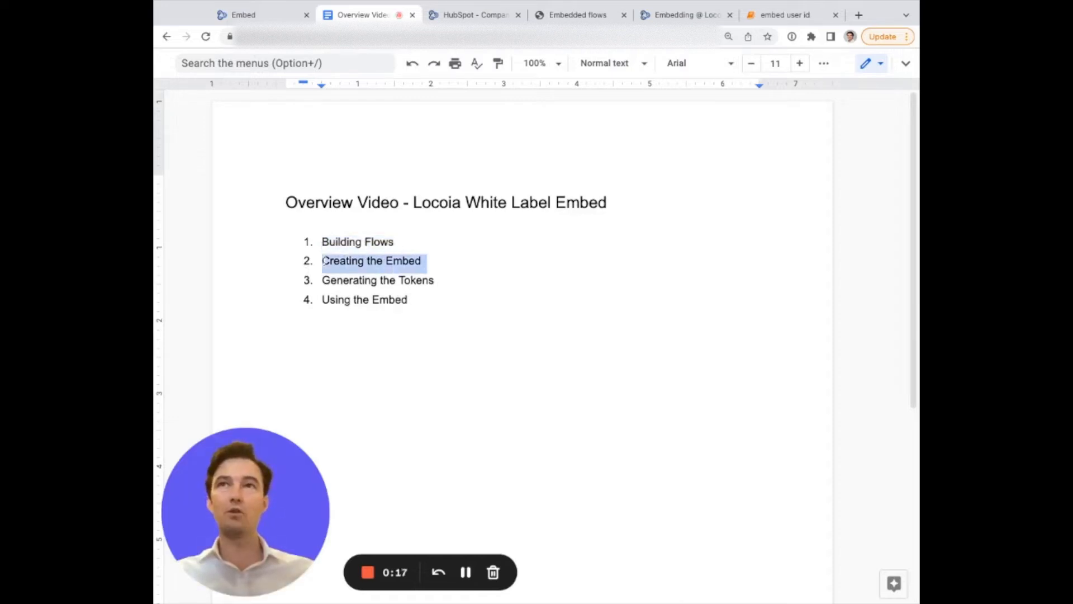
pyautogui.tripleClick(323, 280)
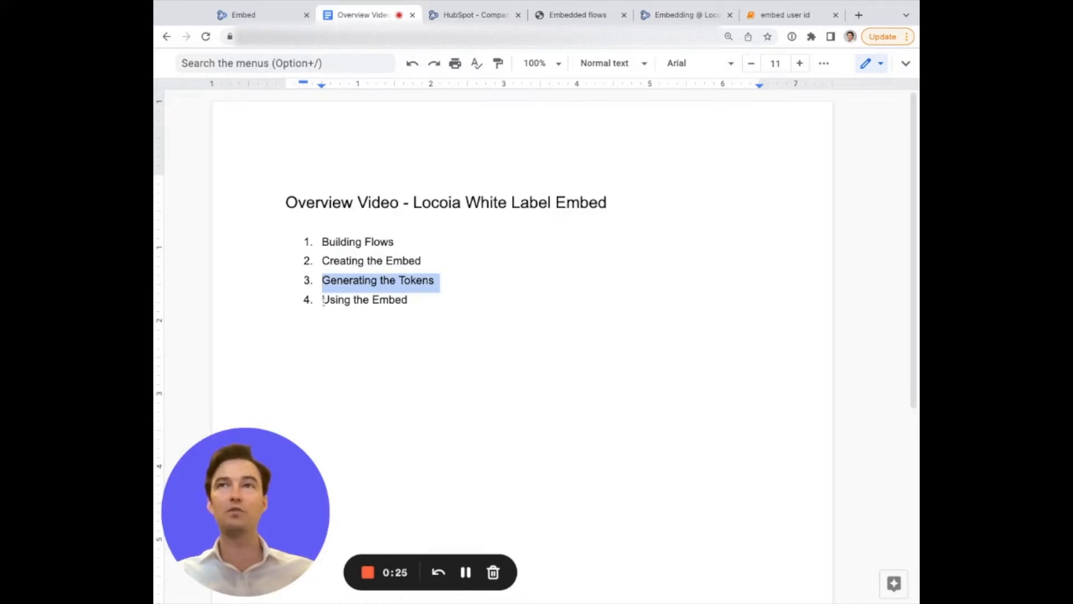
pyautogui.moveTo(323, 300); pyautogui.dragTo(412, 301)
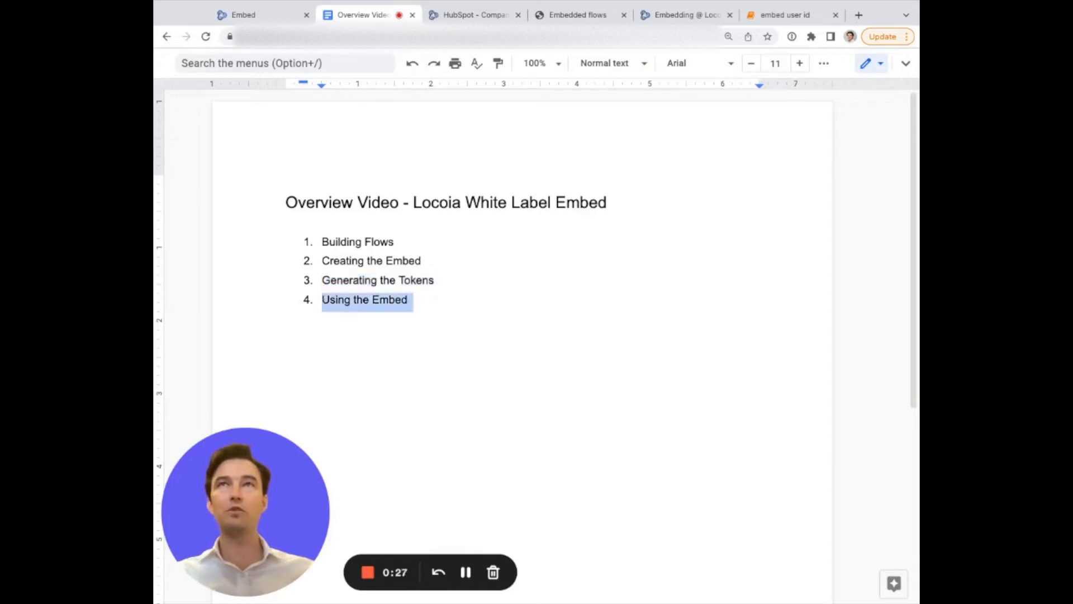
# Add a sevDesk connector below the Get Companies step in the HubSpot flow and connect the two steps.
pyautogui.click(457, 14)
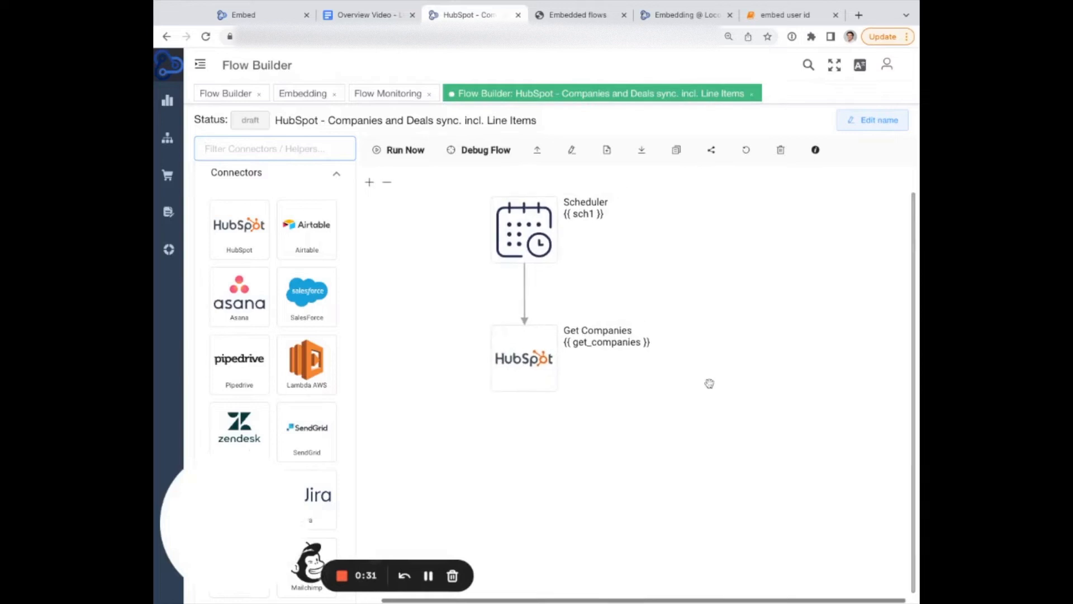
pyautogui.click(388, 184)
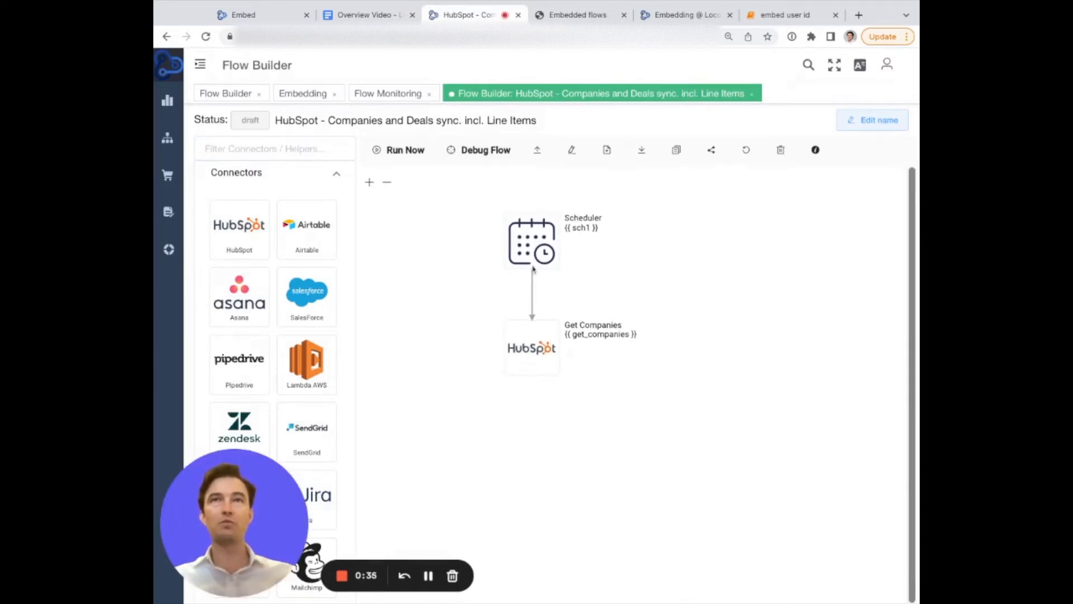
pyautogui.click(528, 338)
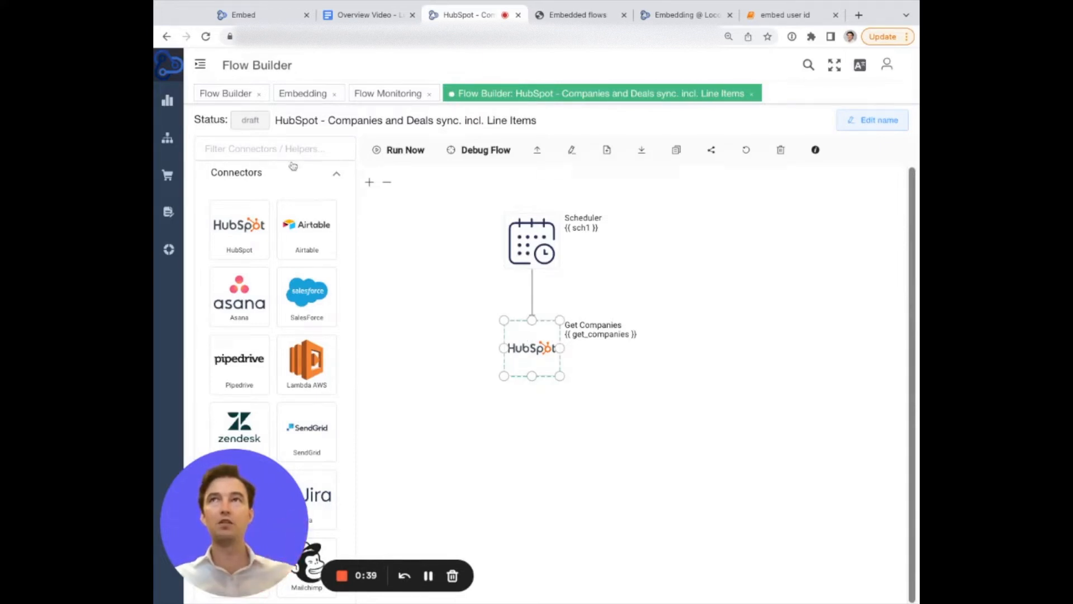
pyautogui.click(253, 147)
pyautogui.write('sev')
pyautogui.moveTo(238, 235); pyautogui.dragTo(545, 474)
pyautogui.moveTo(532, 483); pyautogui.dragTo(534, 513)
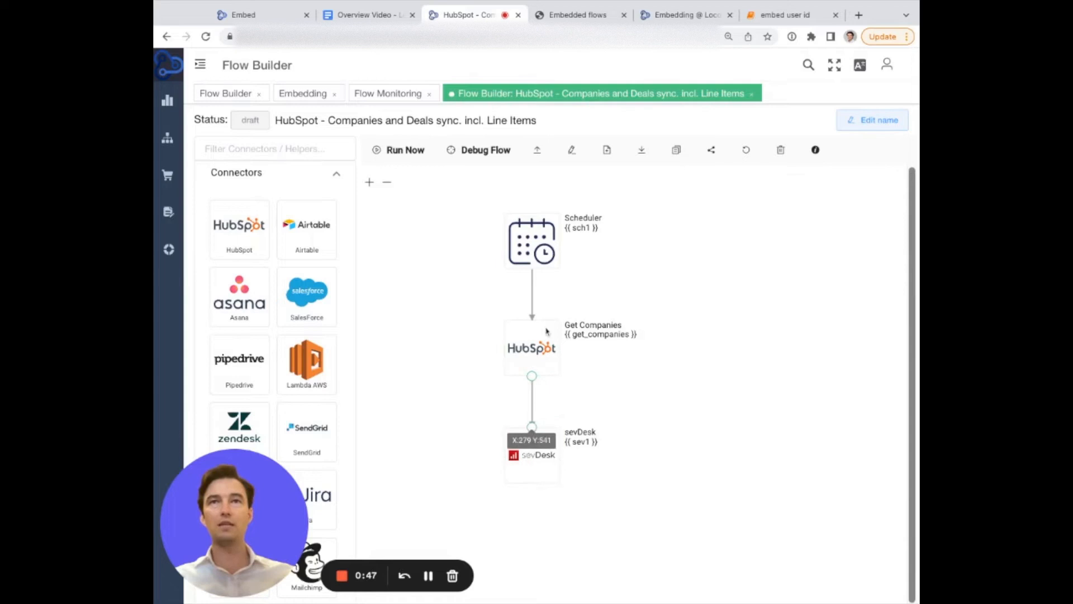
pyautogui.click(534, 364)
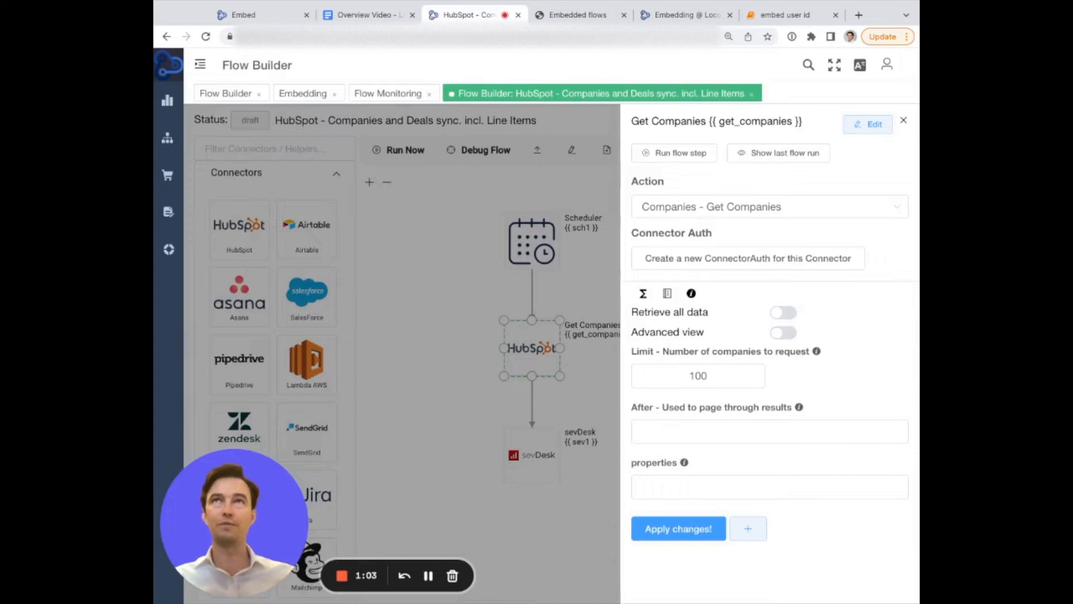
pyautogui.press('Escape')
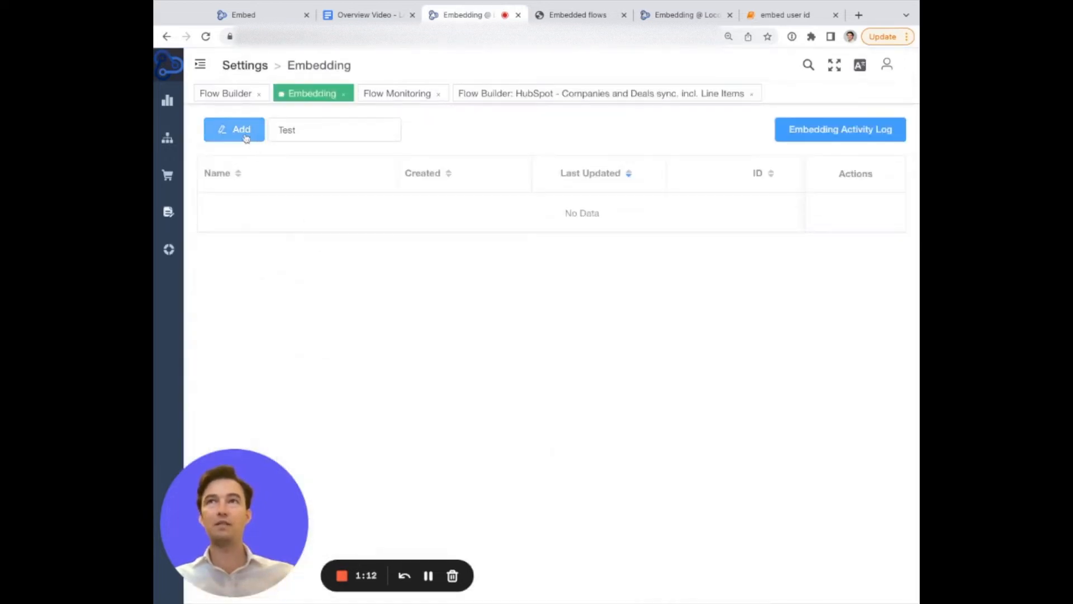
# Add a new embed named Demo CRM to Invoicing Tool.
pyautogui.click(244, 134)
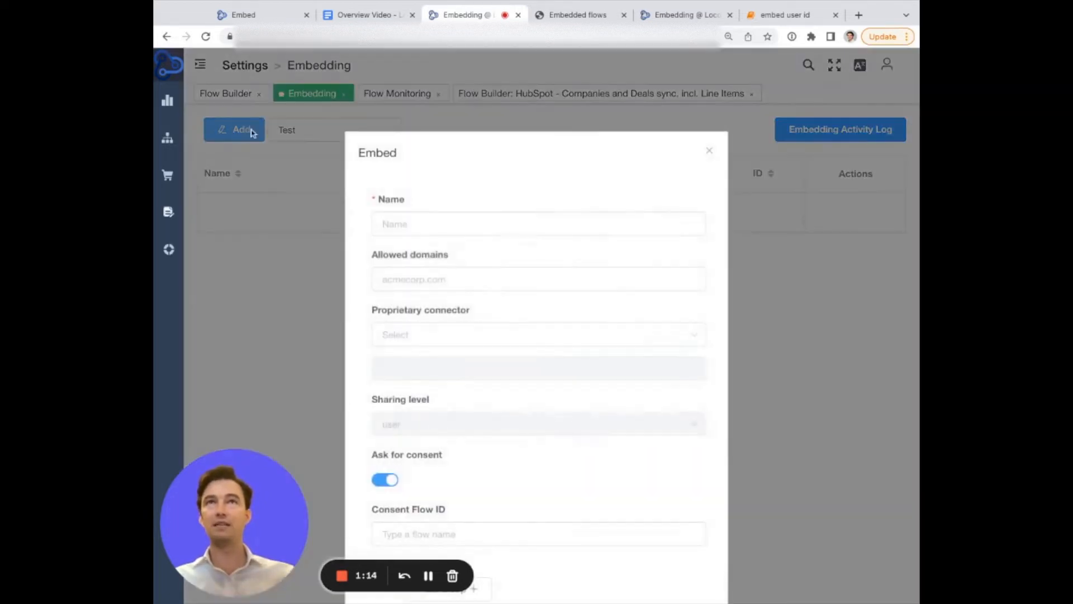
pyautogui.click(415, 223)
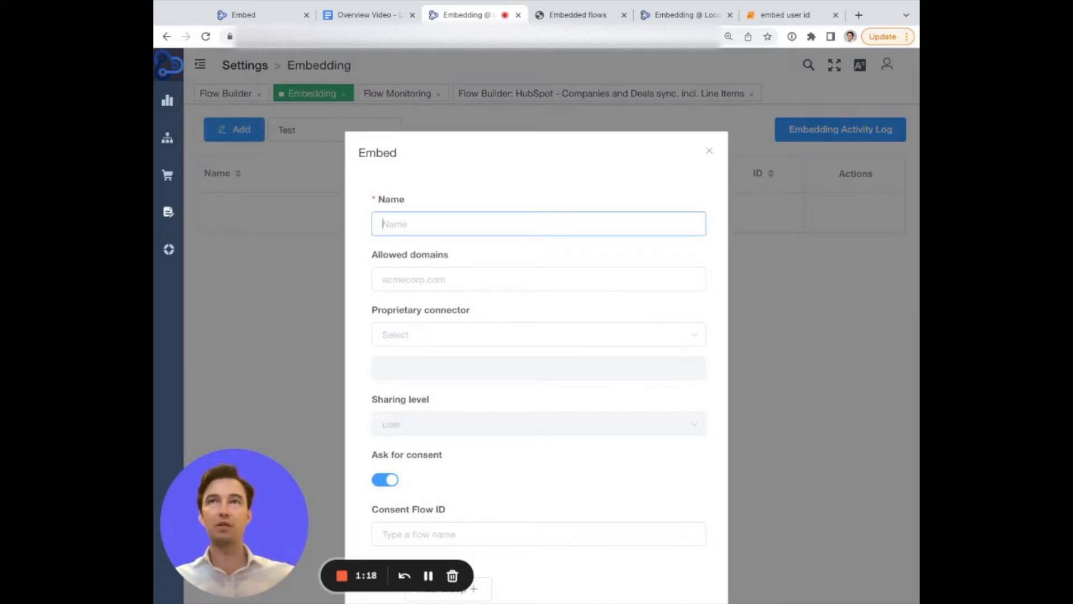
pyautogui.write('Demo CRM to Invoicing Tool')
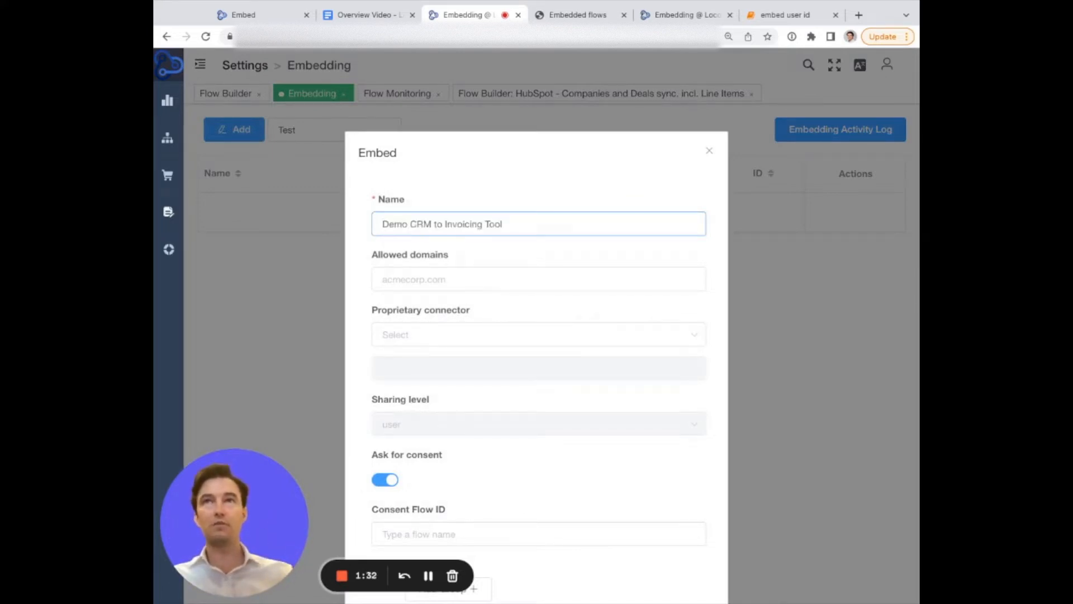
# Set the embed's allowed domain to my-custom-domain.de.
pyautogui.click(441, 288)
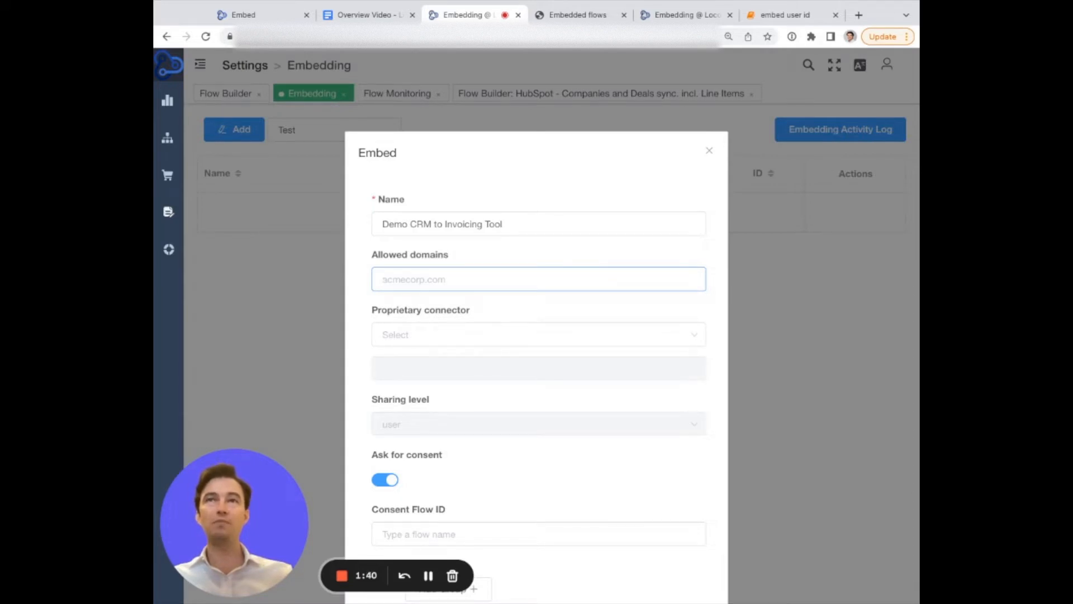
pyautogui.write('my-c')
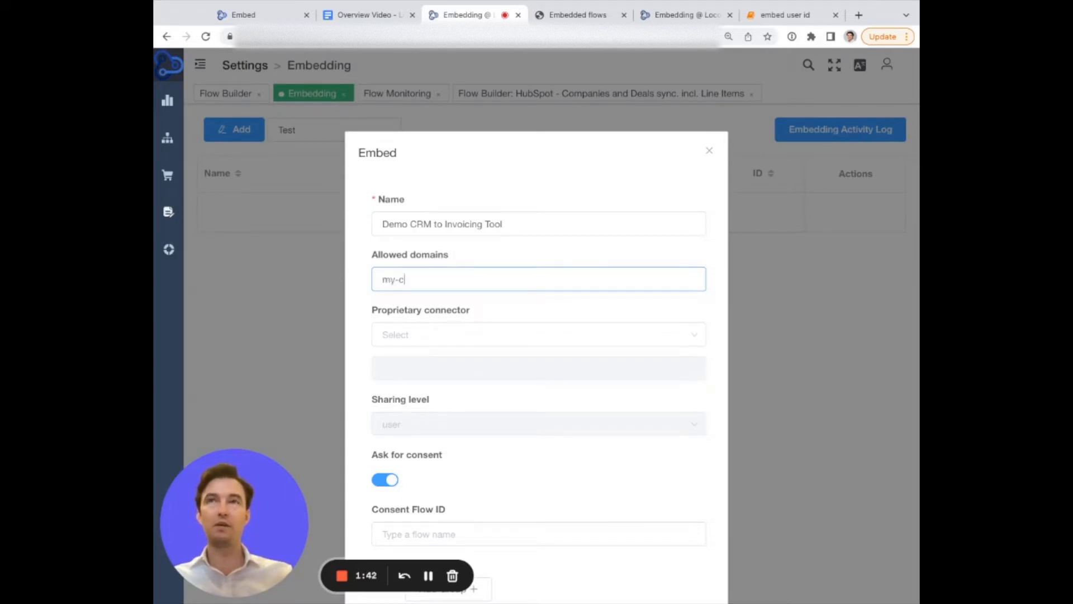
pyautogui.write('ist')
pyautogui.press('BackSpace')
pyautogui.press('BackSpace')
pyautogui.write('s')
pyautogui.press('BackSpace')
pyautogui.write('ustom ')
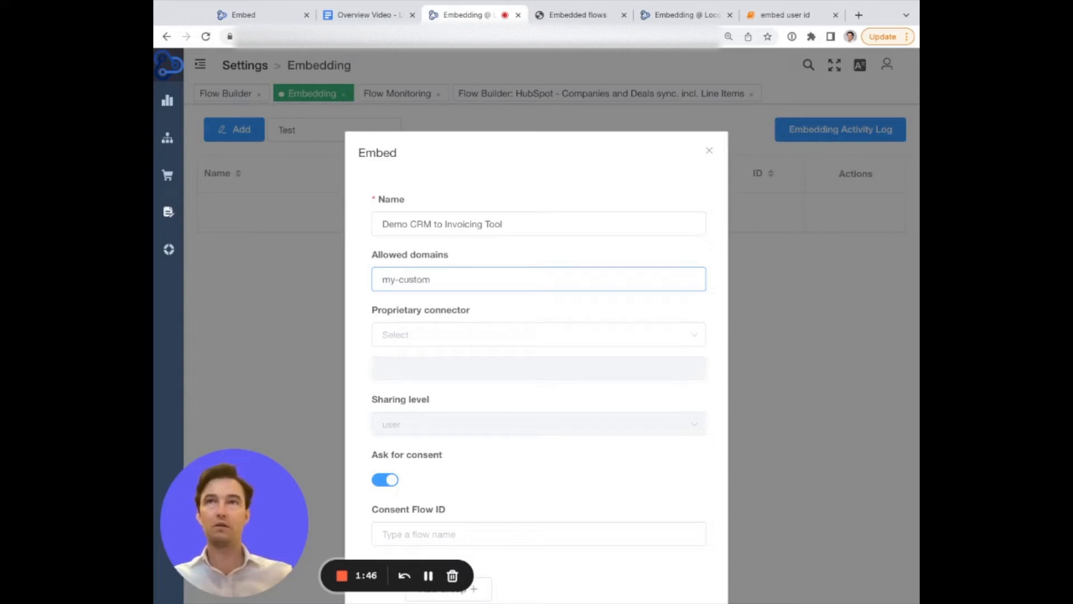
pyautogui.write('-domain.')
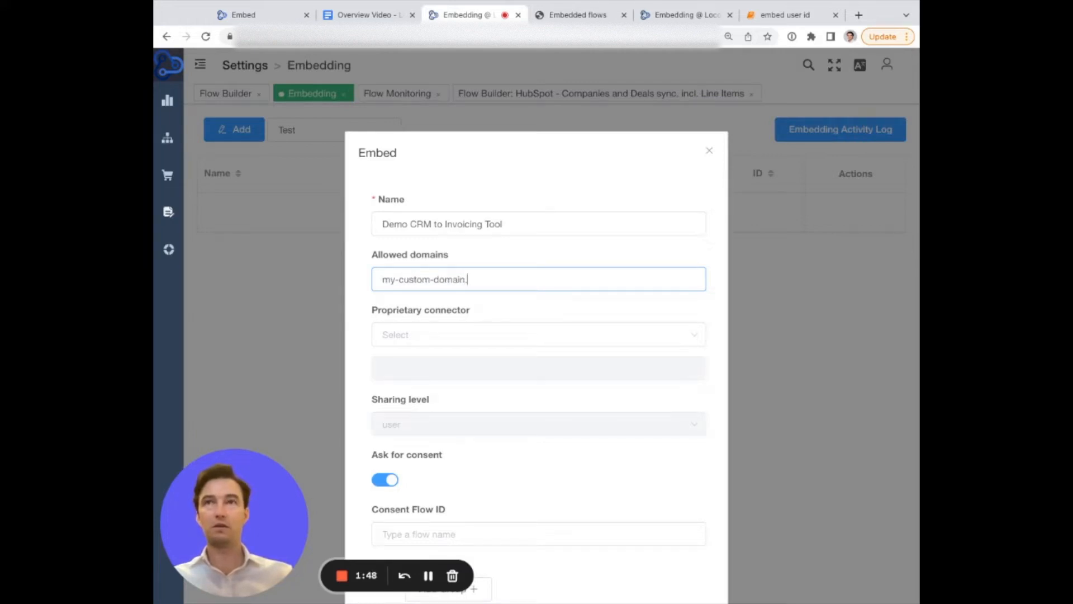
pyautogui.write('de')
# Choose sevDesk as the embed's proprietary connector.
pyautogui.scroll(-2, 419, 237)
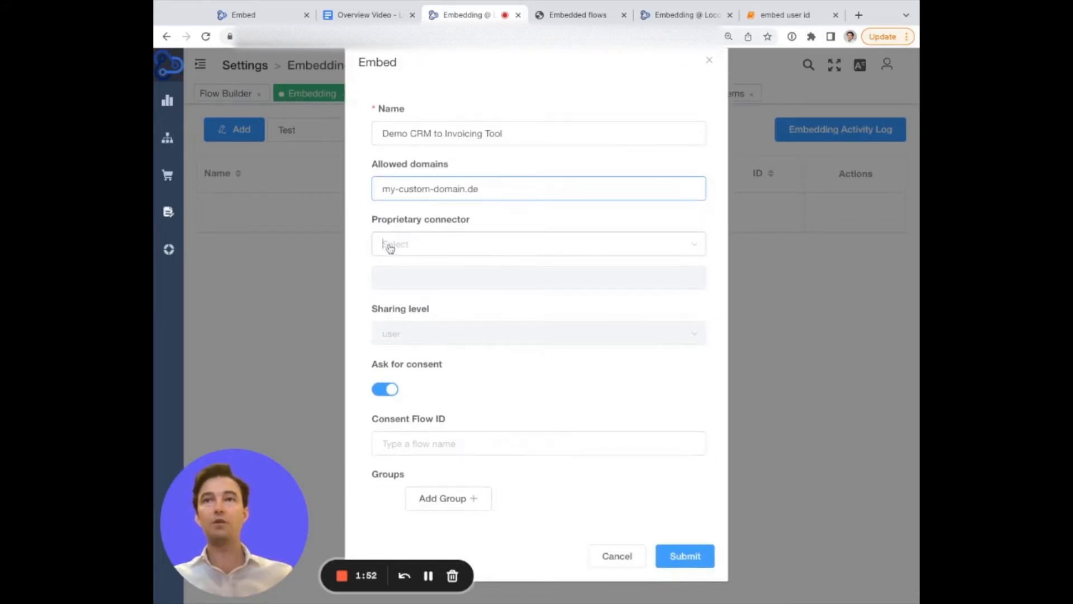
pyautogui.click(390, 249)
pyautogui.write('se')
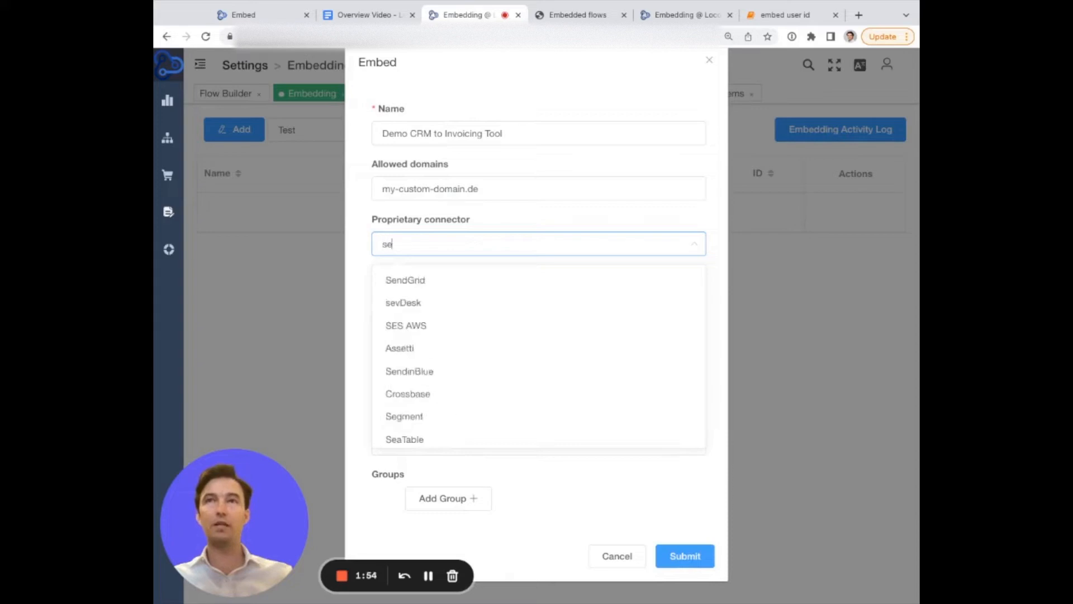
pyautogui.write('vd')
pyautogui.press('Return')
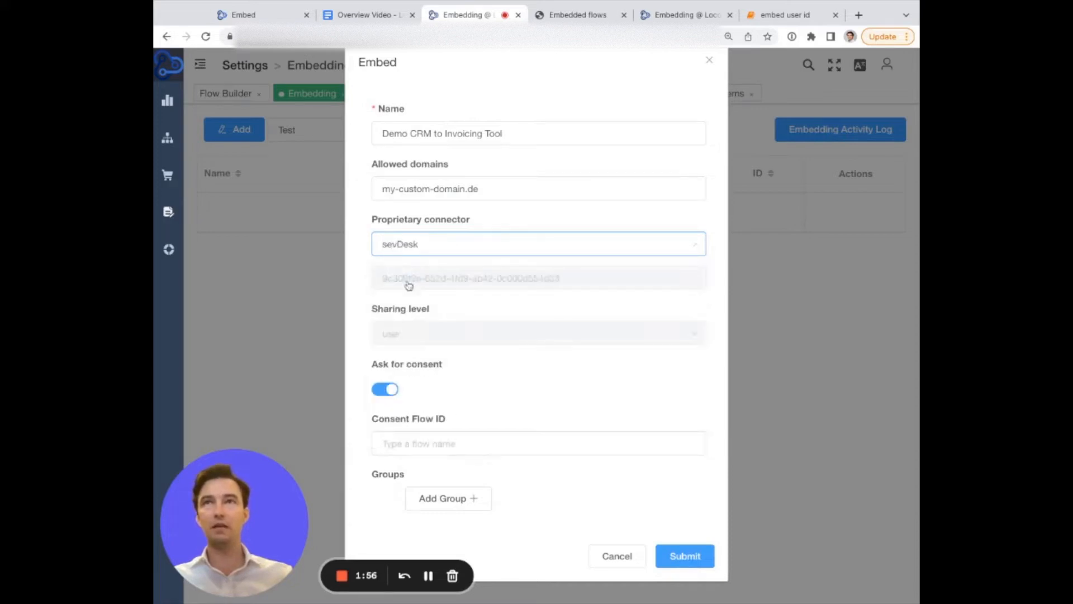
pyautogui.click(369, 247)
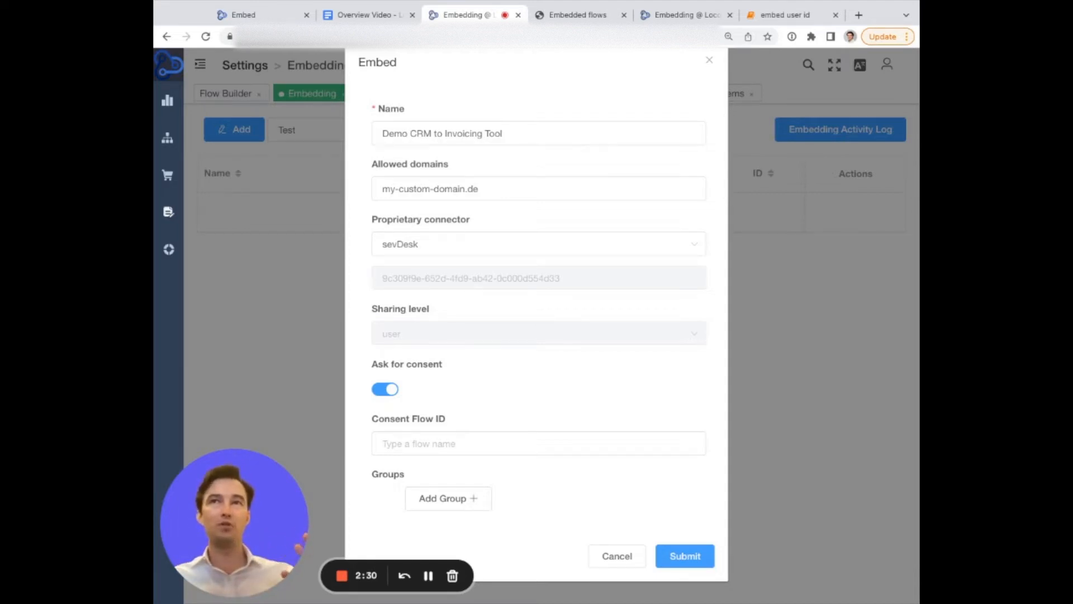
# Compare the consent settings with the embedded flows preview page in the other tab.
pyautogui.scroll(-1, 537, 313)
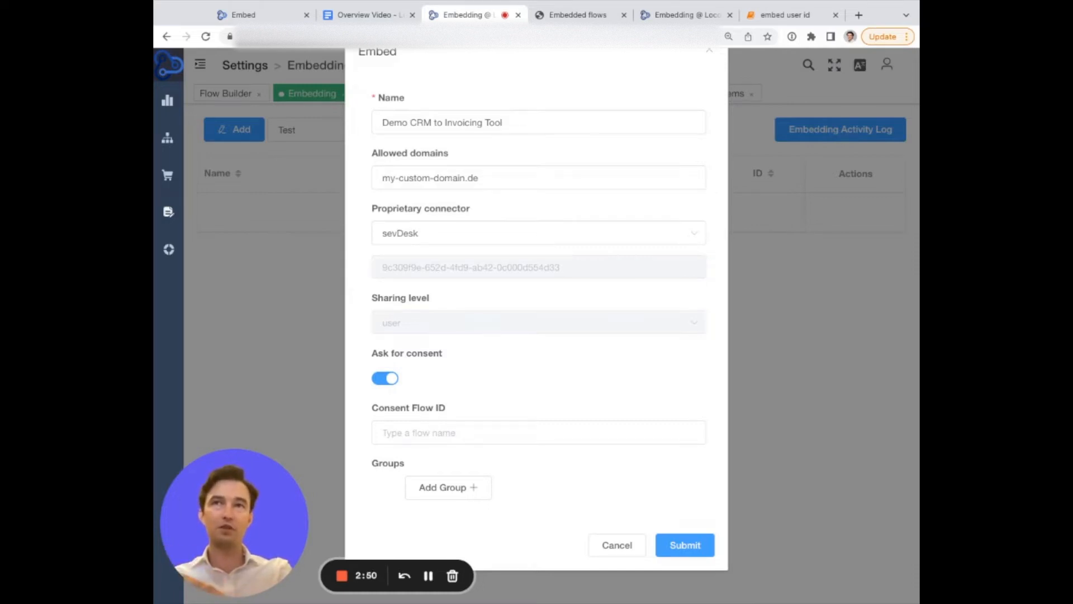
pyautogui.click(417, 439)
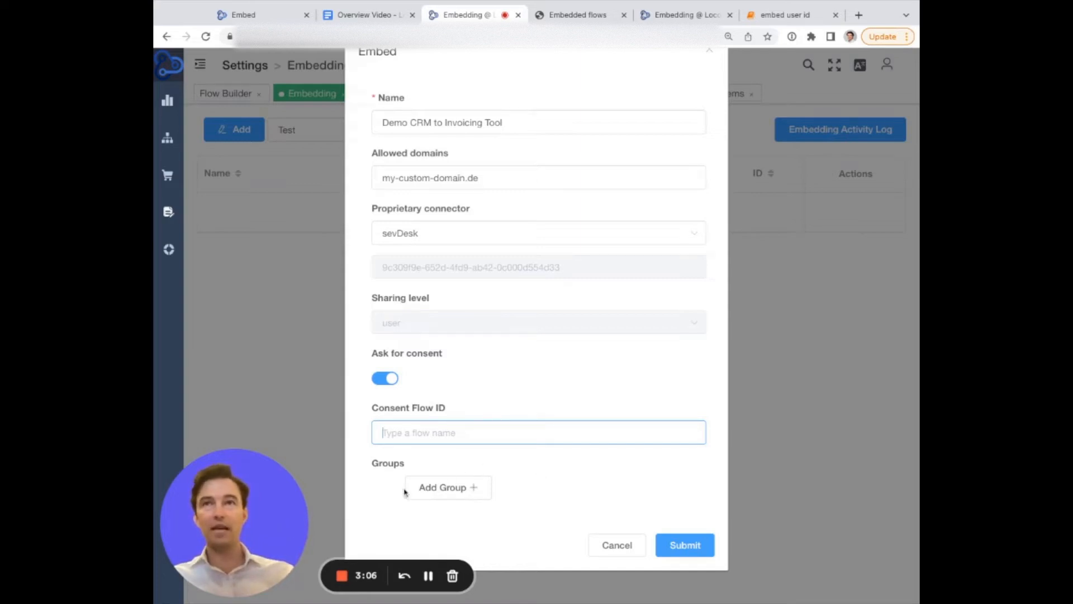
pyautogui.click(575, 17)
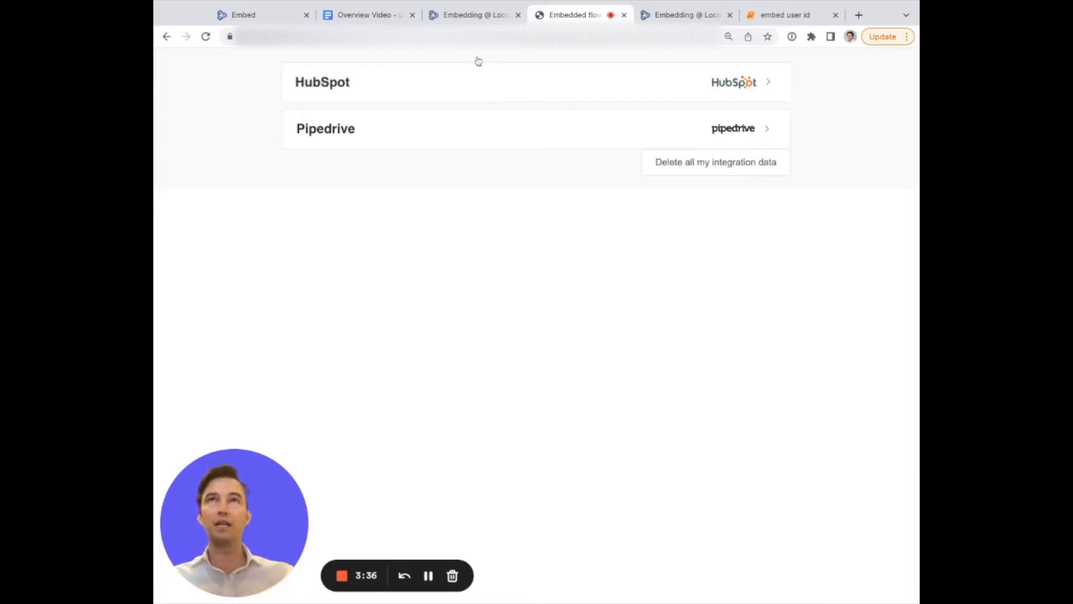
pyautogui.click(464, 16)
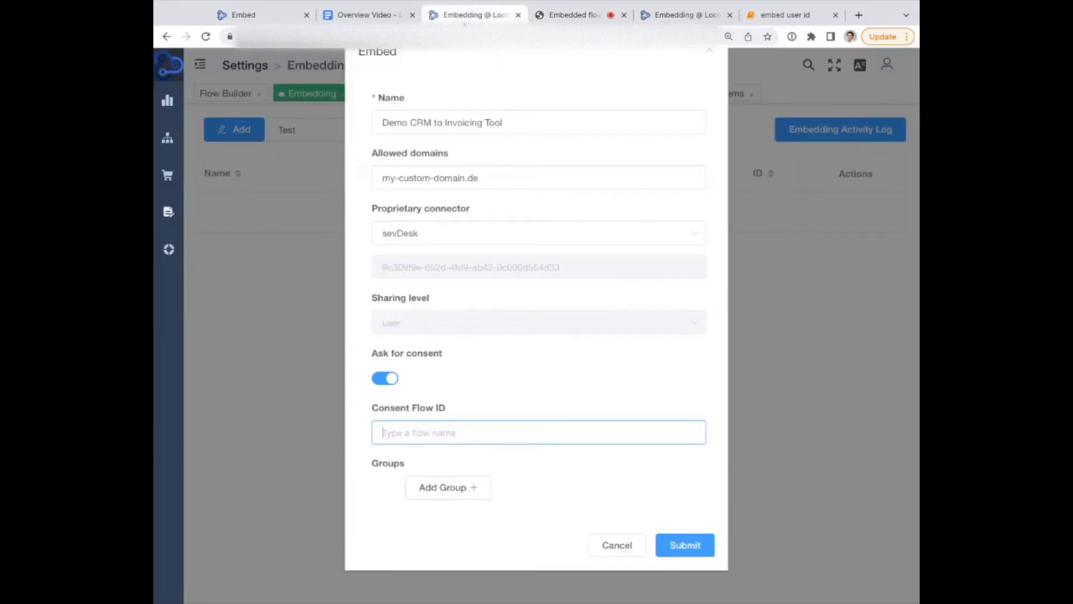
# Add a group to the embed and name it HubSpot.
pyautogui.click(428, 485)
pyautogui.scroll(-3, 425, 480)
pyautogui.click(413, 329)
pyautogui.write('HubSpoit')
pyautogui.press('BackSpace')
pyautogui.press('BackSpace')
pyautogui.write('t')
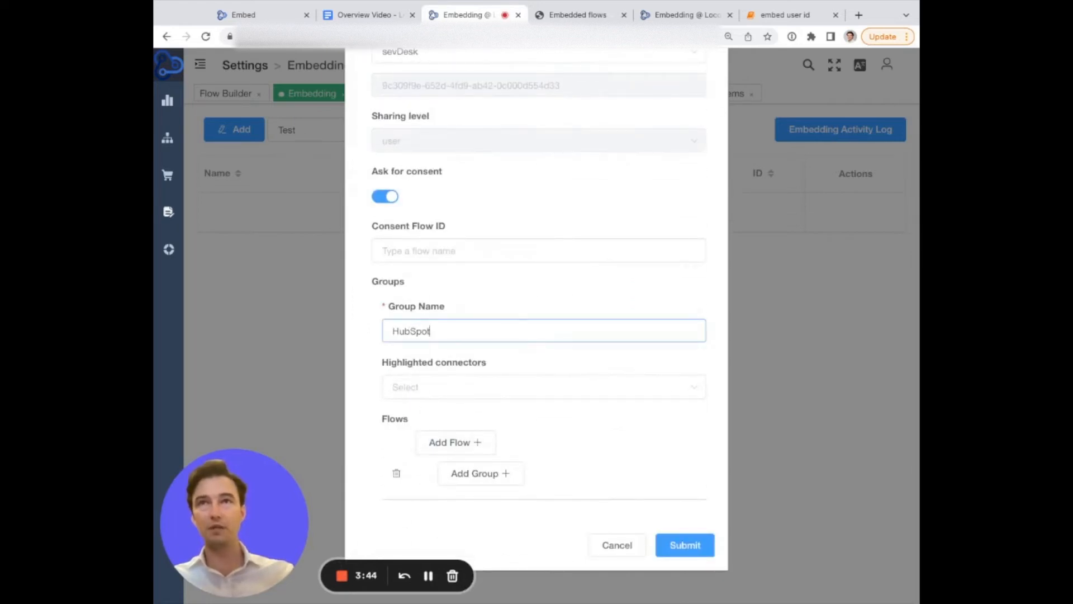
# Set HubSpot as the group's highlighted connector.
pyautogui.click(432, 384)
pyautogui.write('hub')
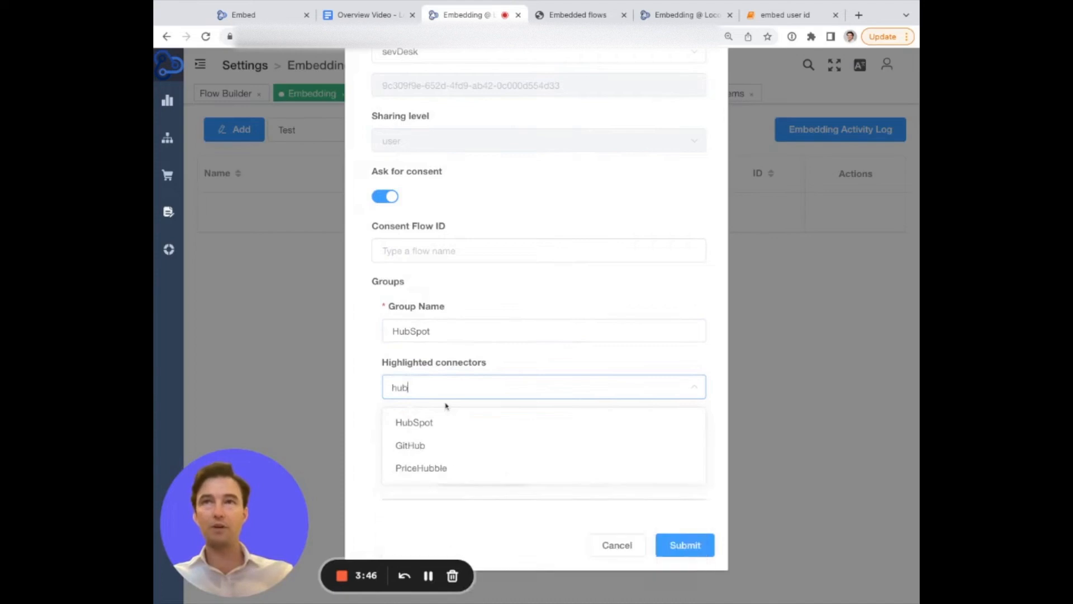
pyautogui.click(433, 430)
pyautogui.hotkey('ctrl', 'Tab')
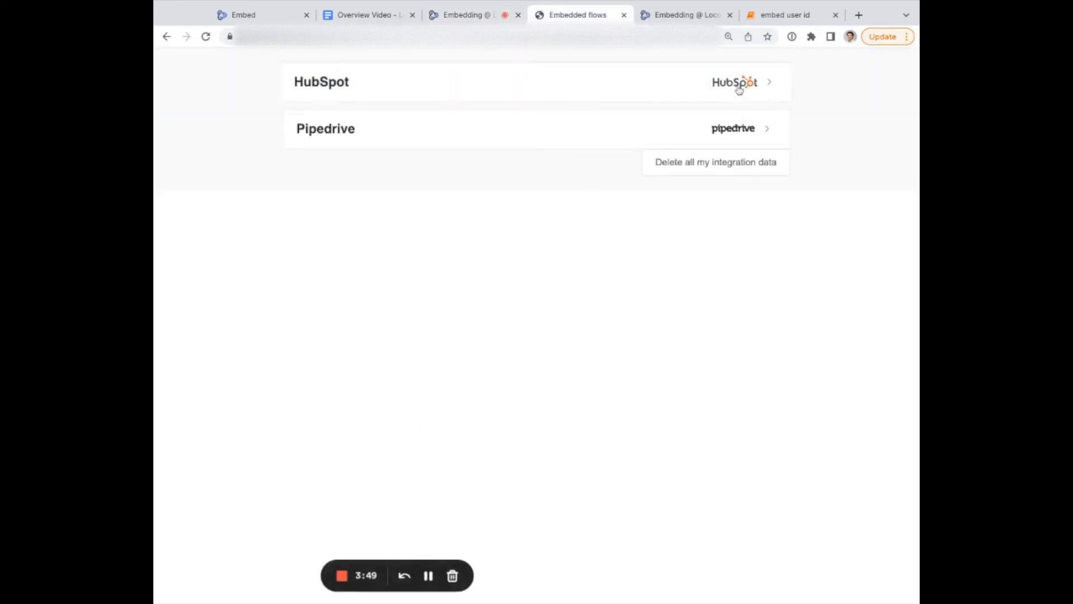
pyautogui.hotkey('ctrl', 'shift', 'Tab')
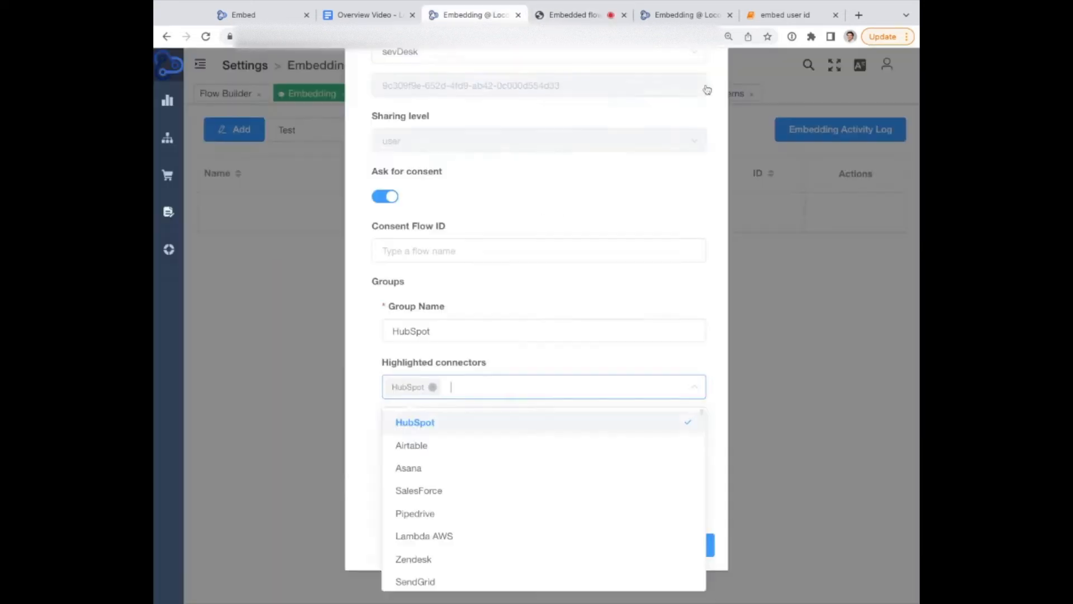
pyautogui.click(363, 383)
# Add the flow HubSpot - Companies and Deals sync. incl. Line Items to the group, then add a second group.
pyautogui.click(434, 451)
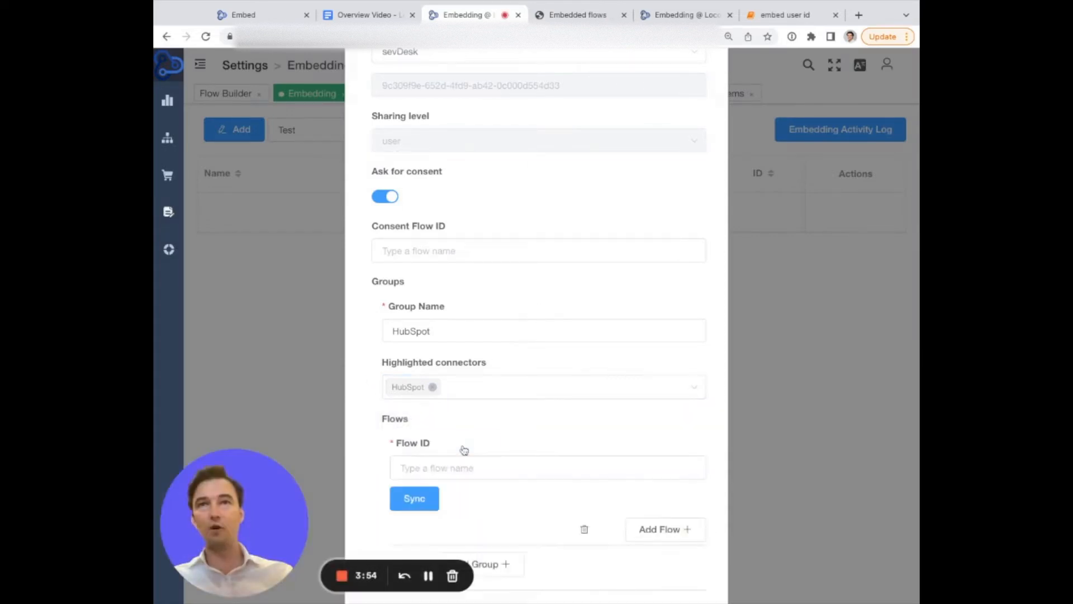
pyautogui.click(470, 467)
pyautogui.write('hubs')
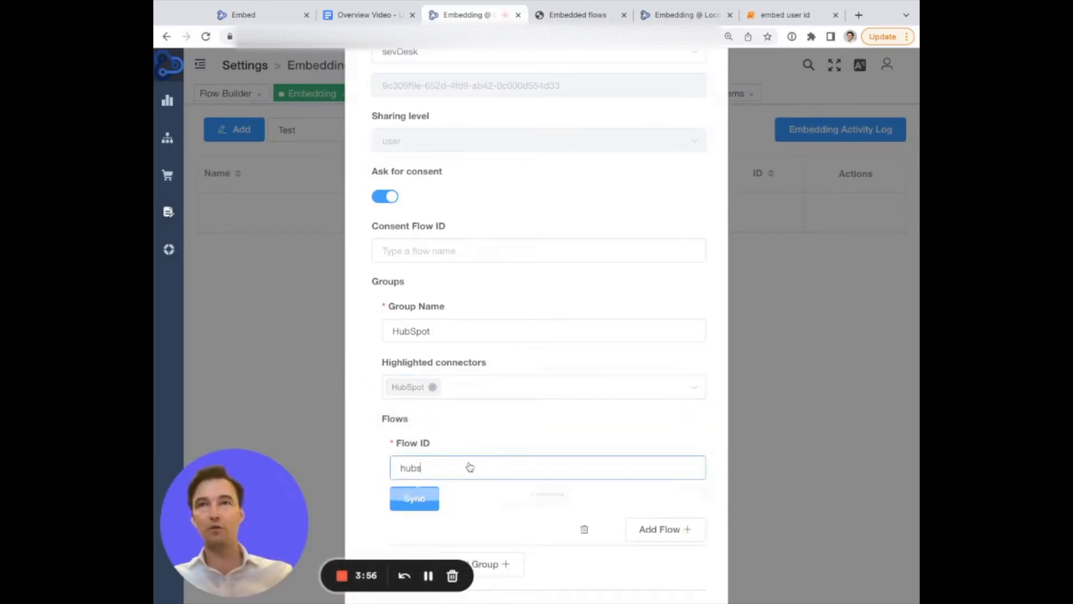
pyautogui.click(487, 502)
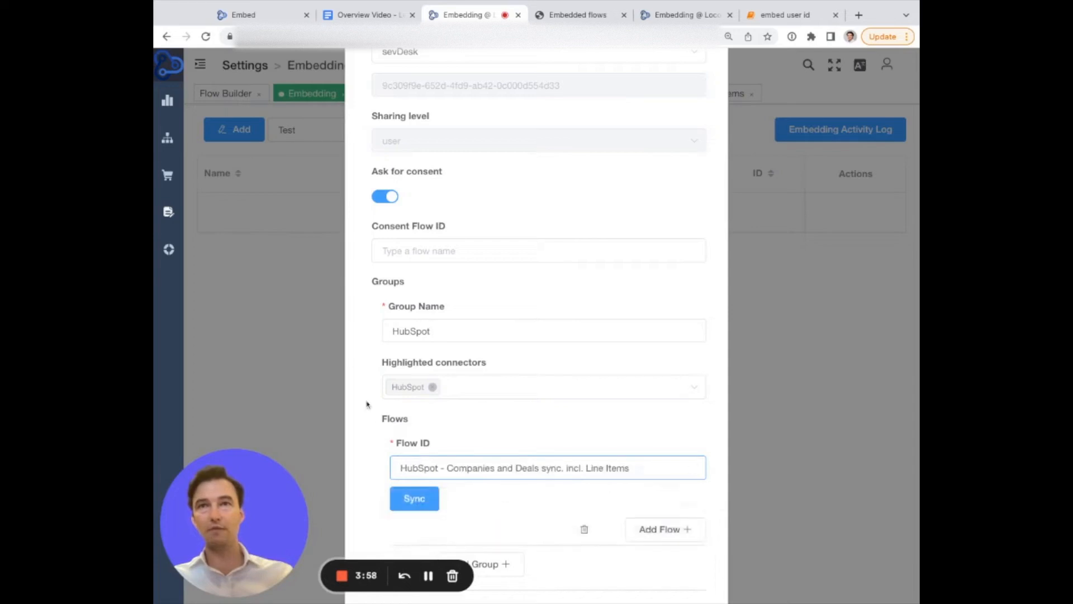
pyautogui.scroll(-2, 354, 371)
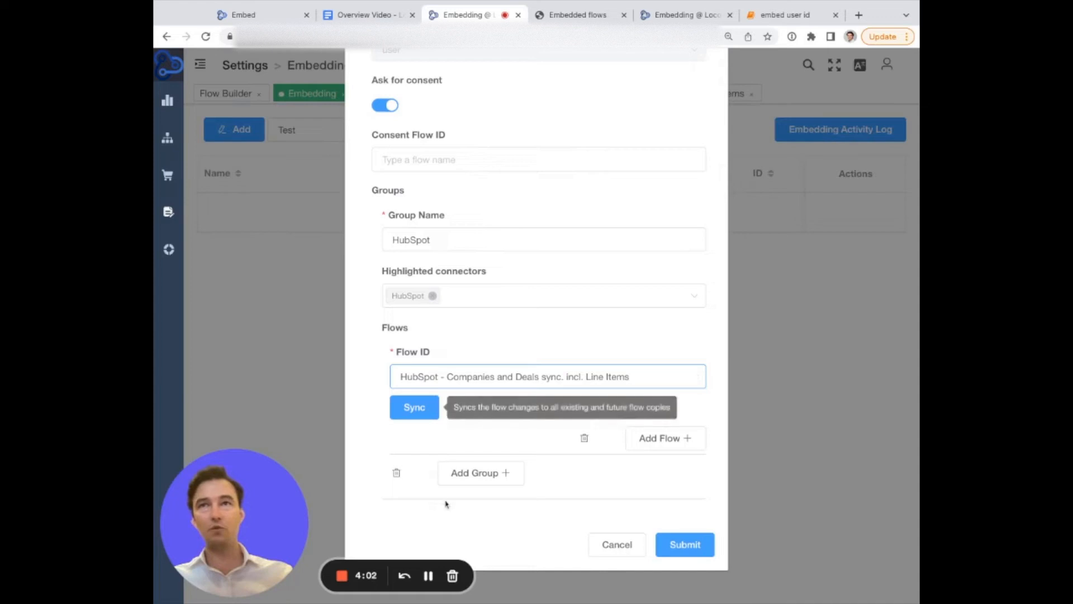
pyautogui.click(490, 473)
# Expand the Pipedrive section of the embedded flows preview and select its flow name.
pyautogui.hotkey('ctrl', 'Tab')
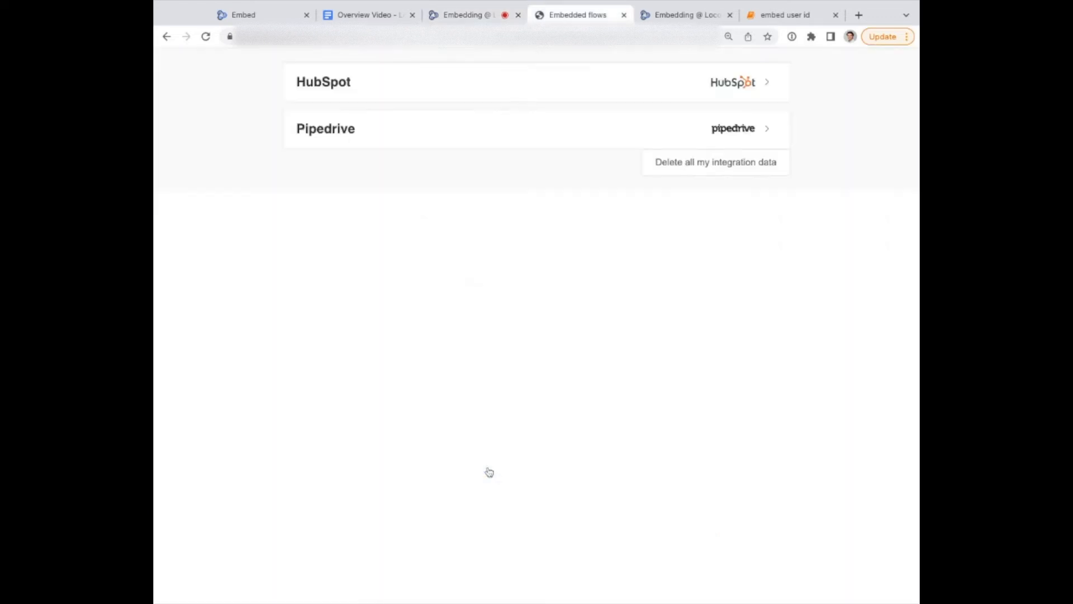
pyautogui.click(335, 143)
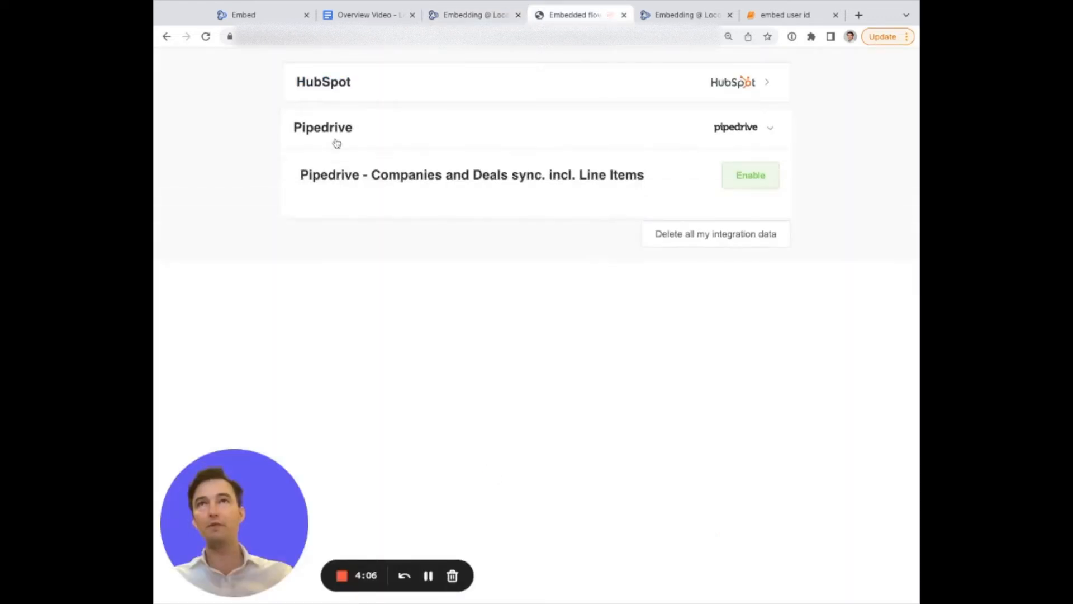
pyautogui.moveTo(300, 175); pyautogui.dragTo(644, 174)
pyautogui.hotkey('ctrl', 'shift', 'Tab')
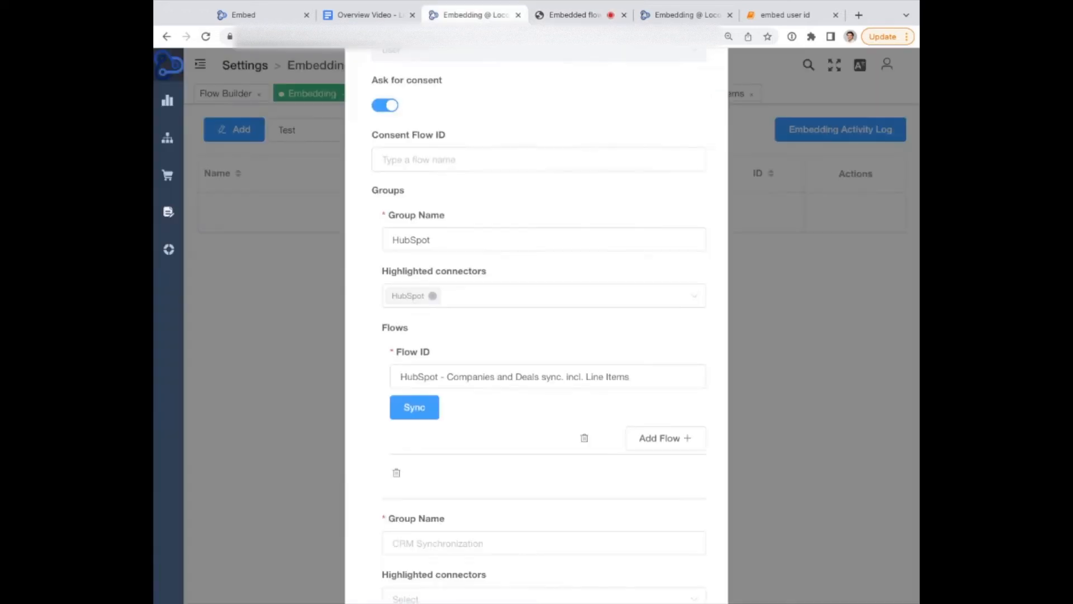
# Name the second group Pipedrive.
pyautogui.scroll(-4, 492, 335)
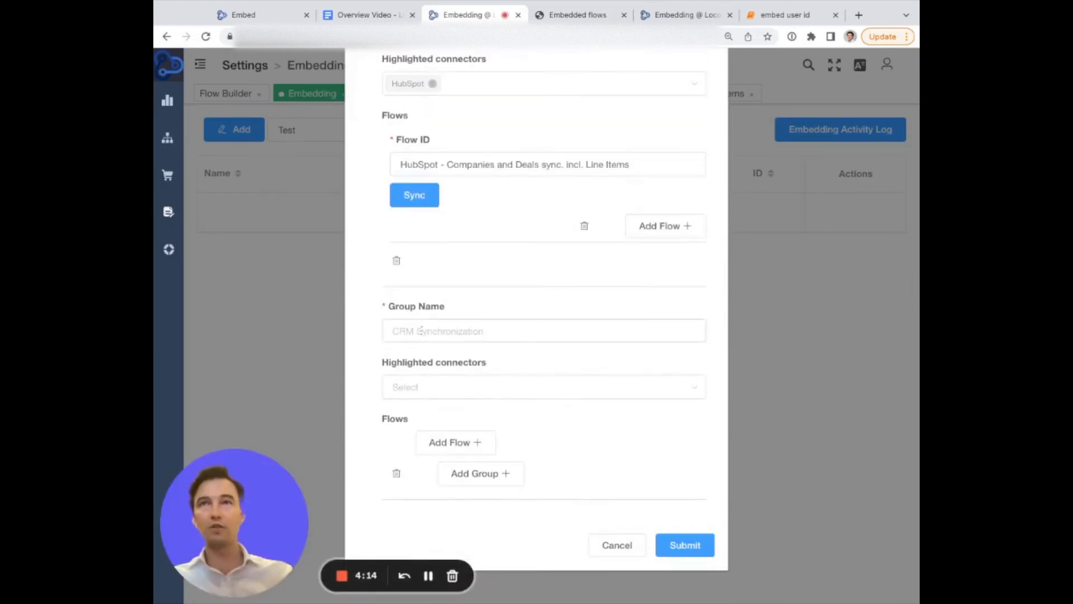
pyautogui.click(421, 334)
pyautogui.write('Pipedrive')
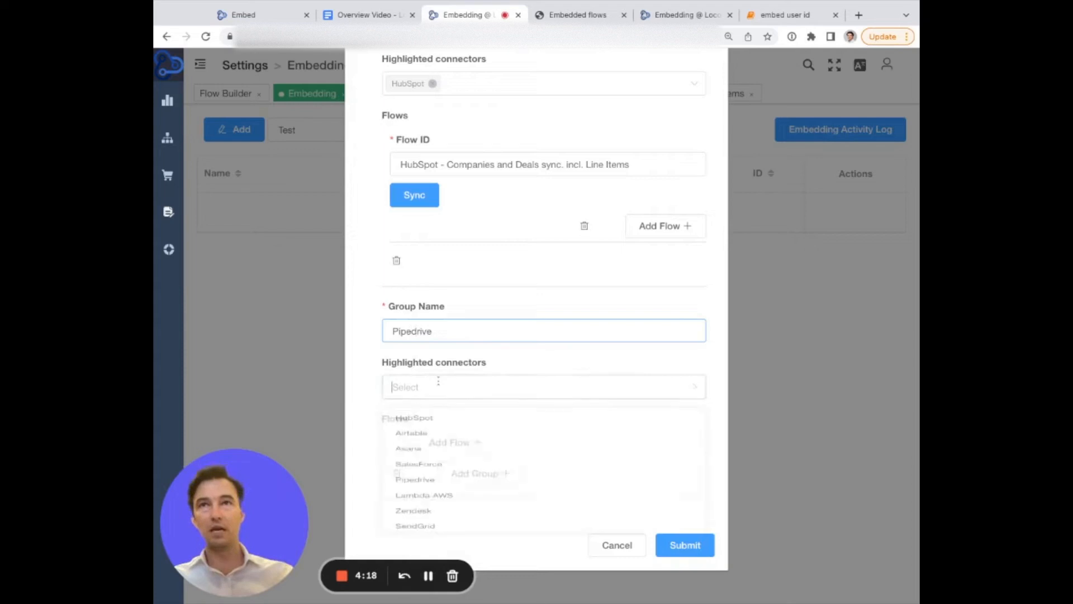
# Set Pipedrive as the second group's highlighted connector.
pyautogui.click(438, 381)
pyautogui.write('pi')
pyautogui.click(441, 423)
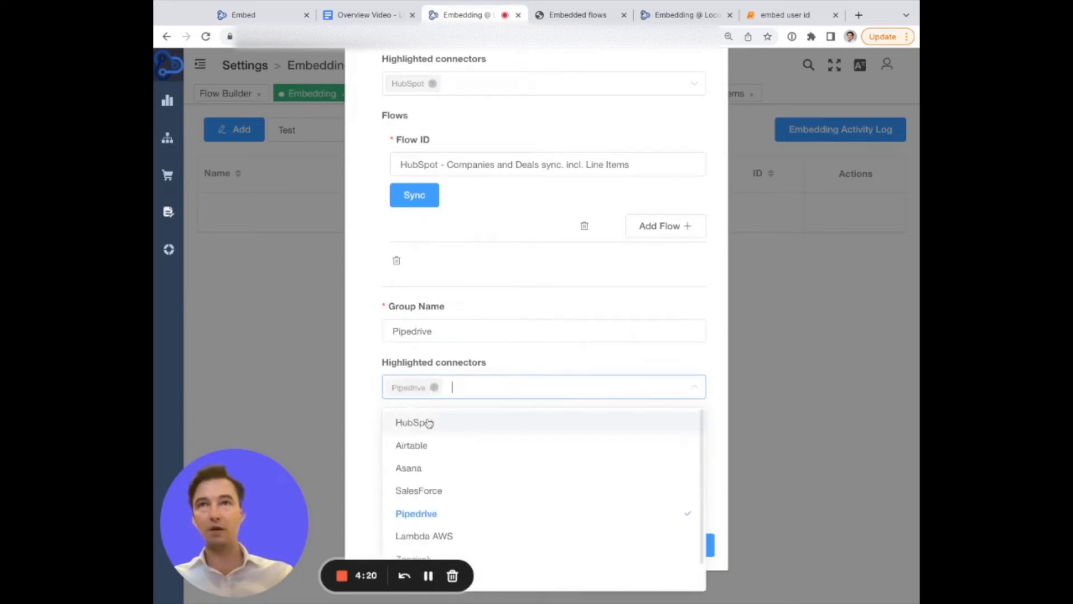
pyautogui.write('sev')
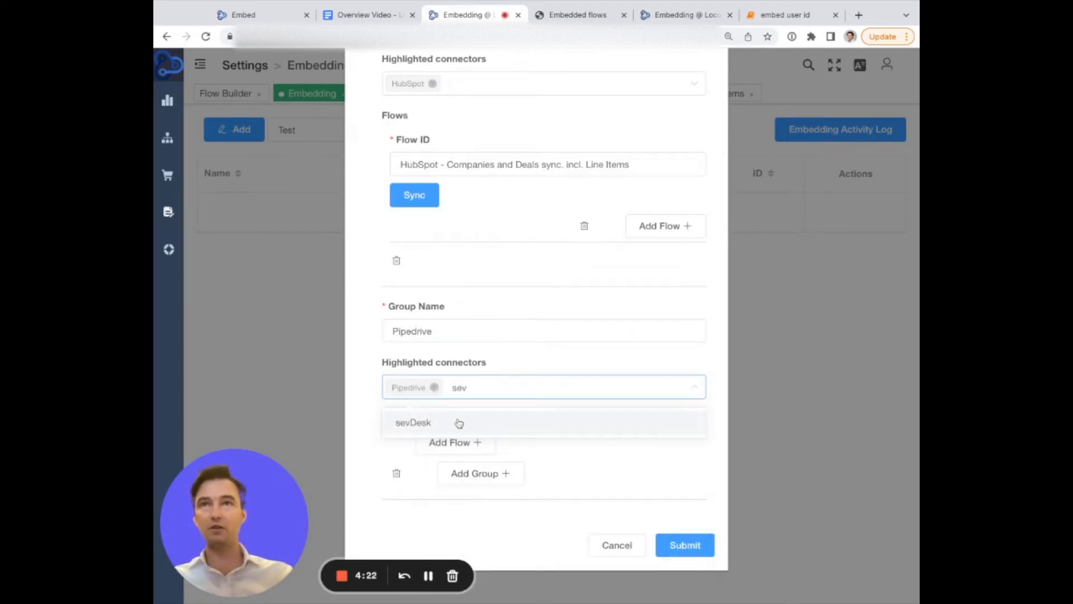
pyautogui.click(581, 17)
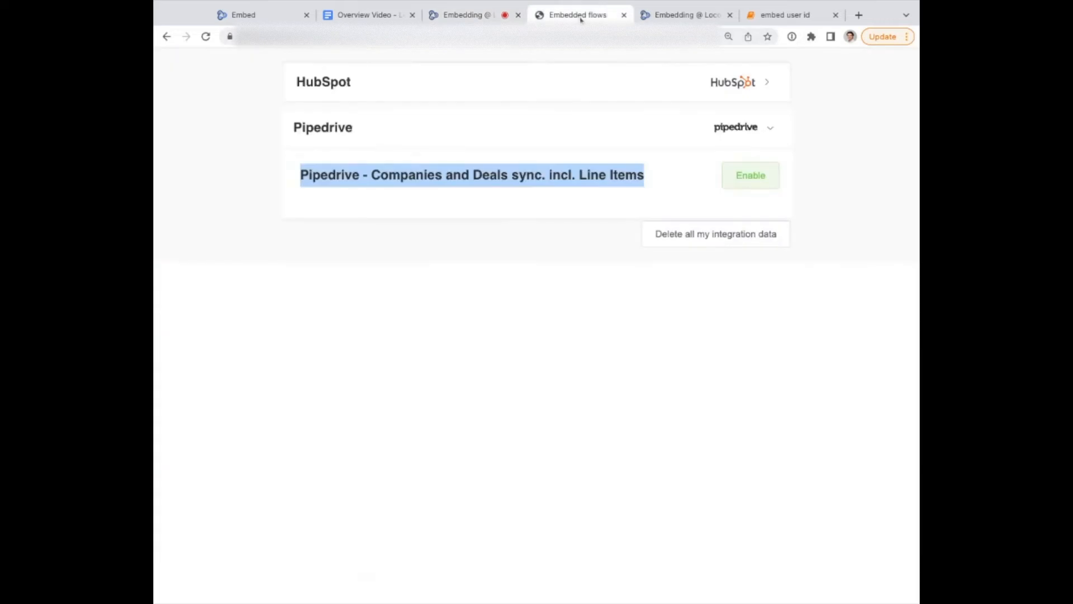
pyautogui.click(450, 17)
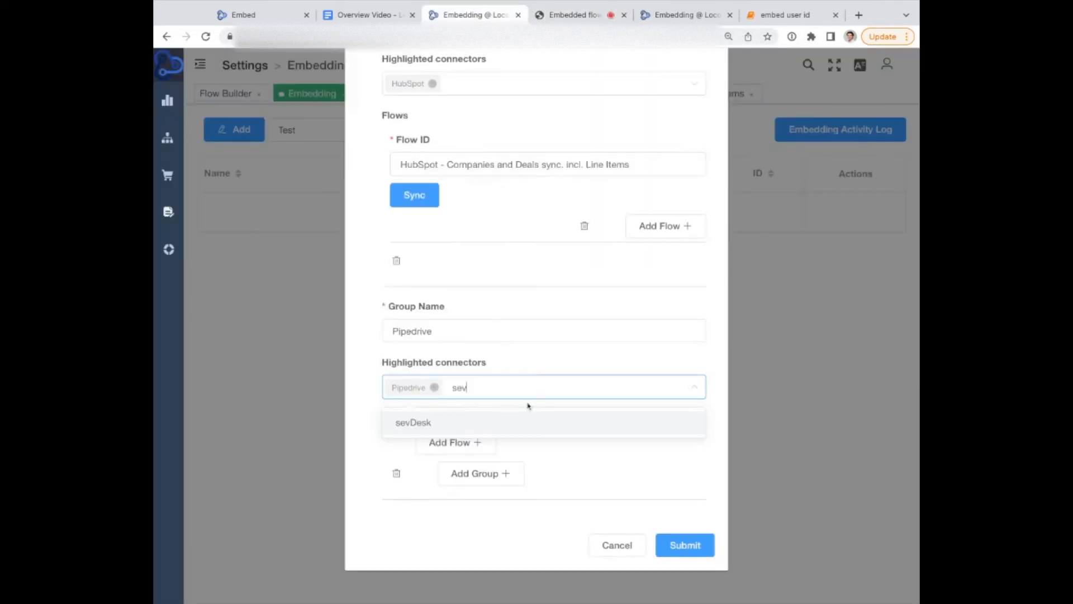
pyautogui.hotkey('ctrl', 'a')
pyautogui.press('BackSpace')
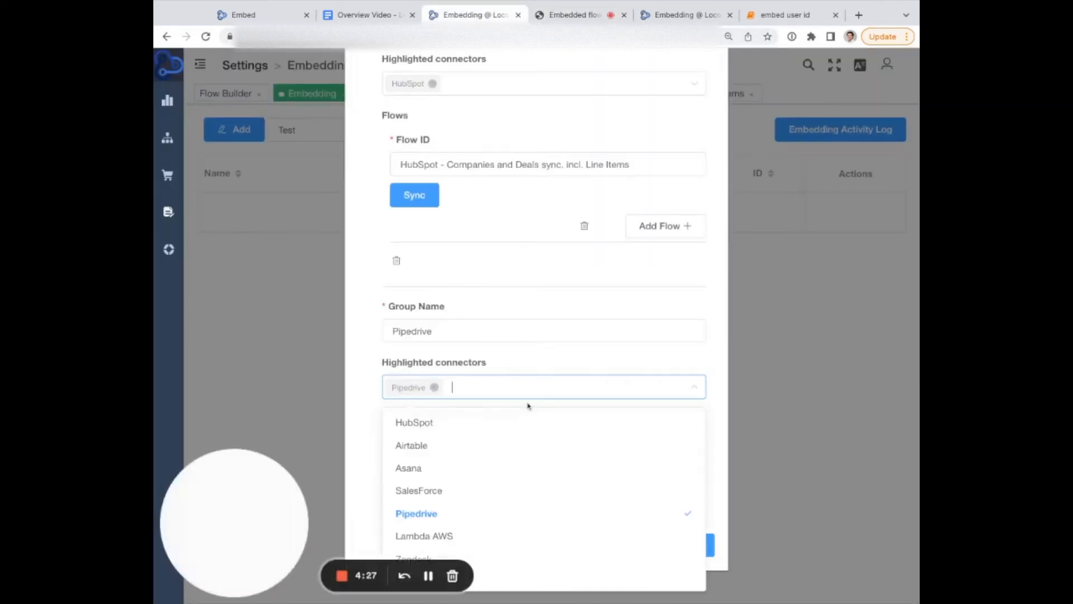
pyautogui.click(370, 395)
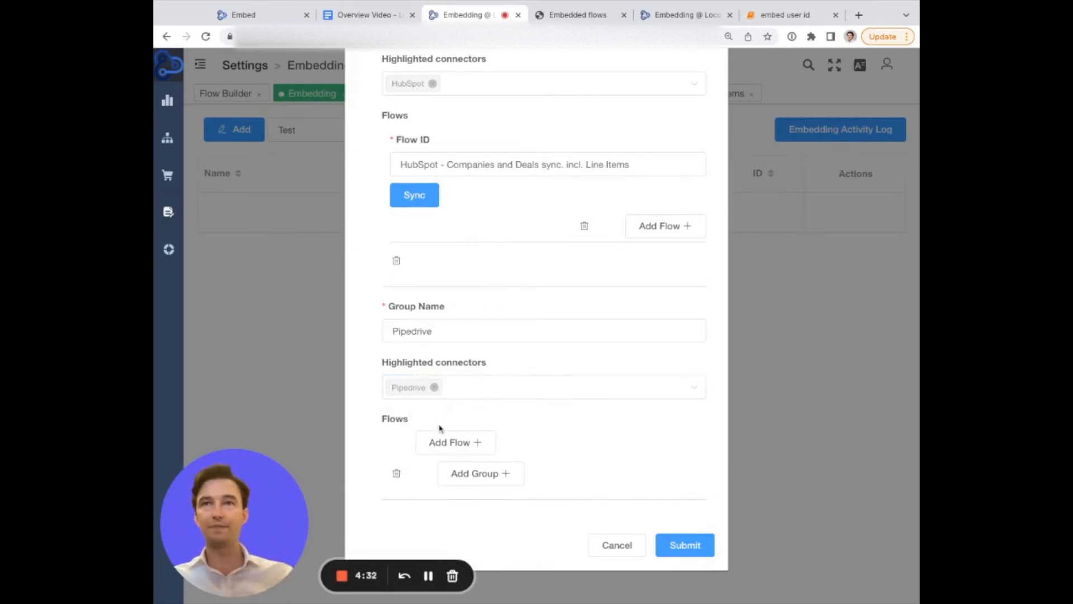
# Add the flow Pipedrive - Companies and Deals sync. incl. Line Items to the Pipedrive group.
pyautogui.click(443, 442)
pyautogui.click(443, 467)
pyautogui.scroll(-1, 438, 467)
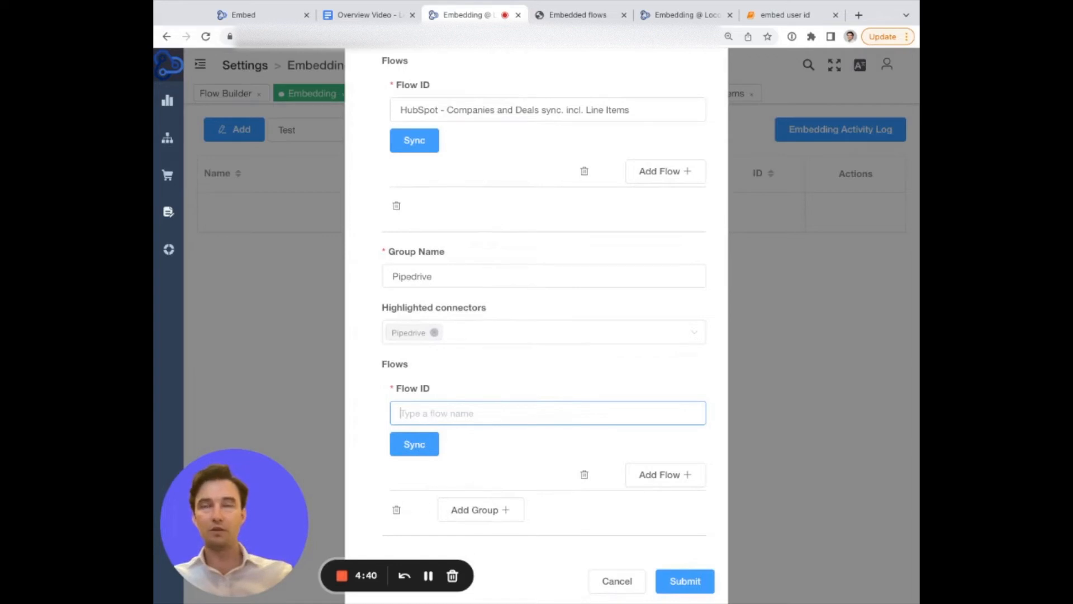
pyautogui.write('pip')
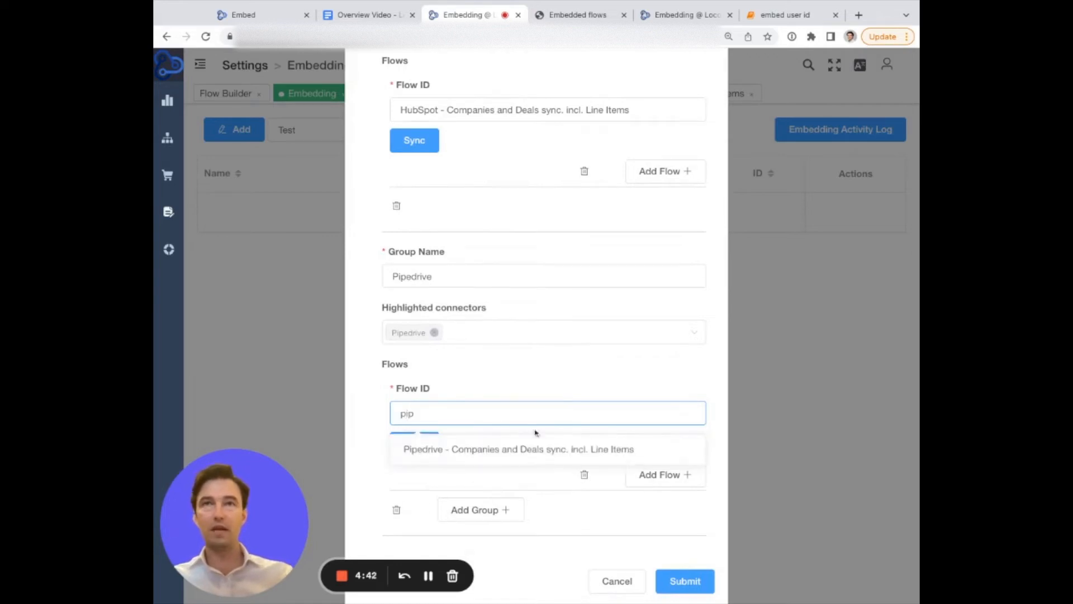
pyautogui.click(460, 450)
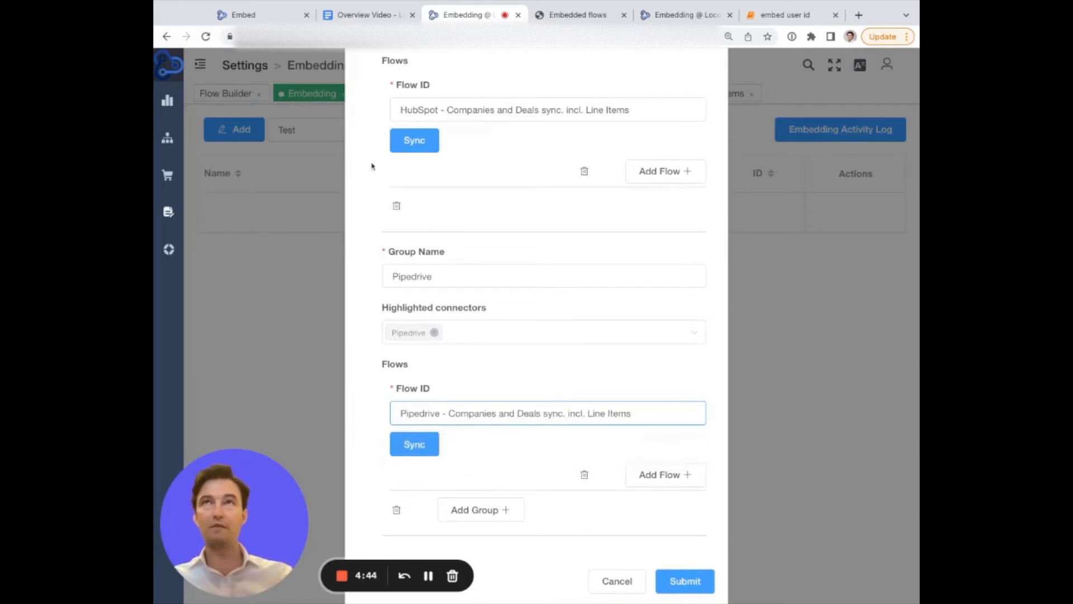
# Submit the embed configuration.
pyautogui.scroll(-2, 483, 460)
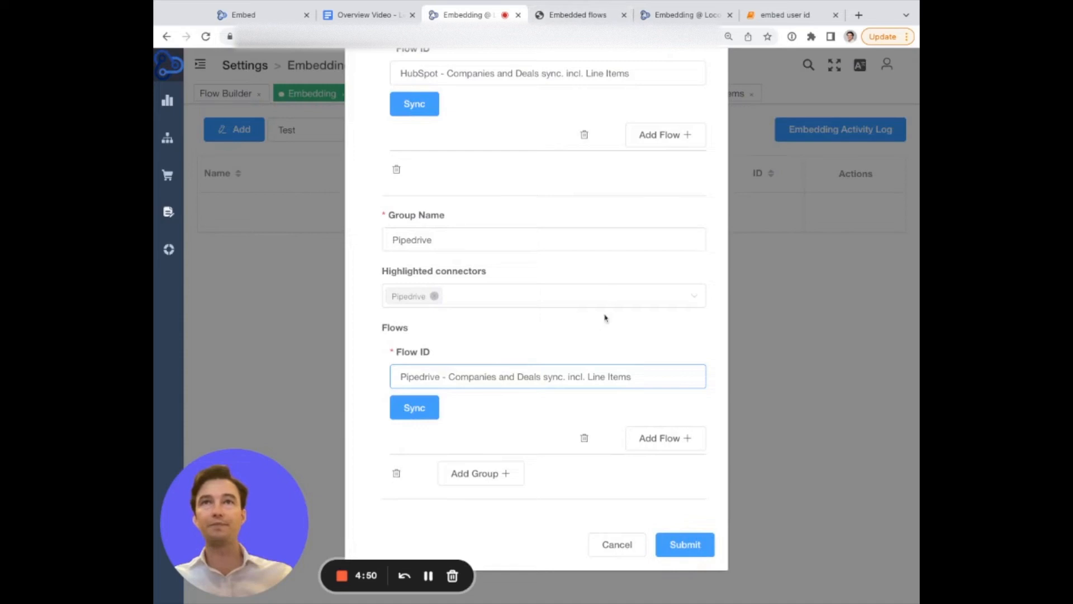
pyautogui.click(670, 550)
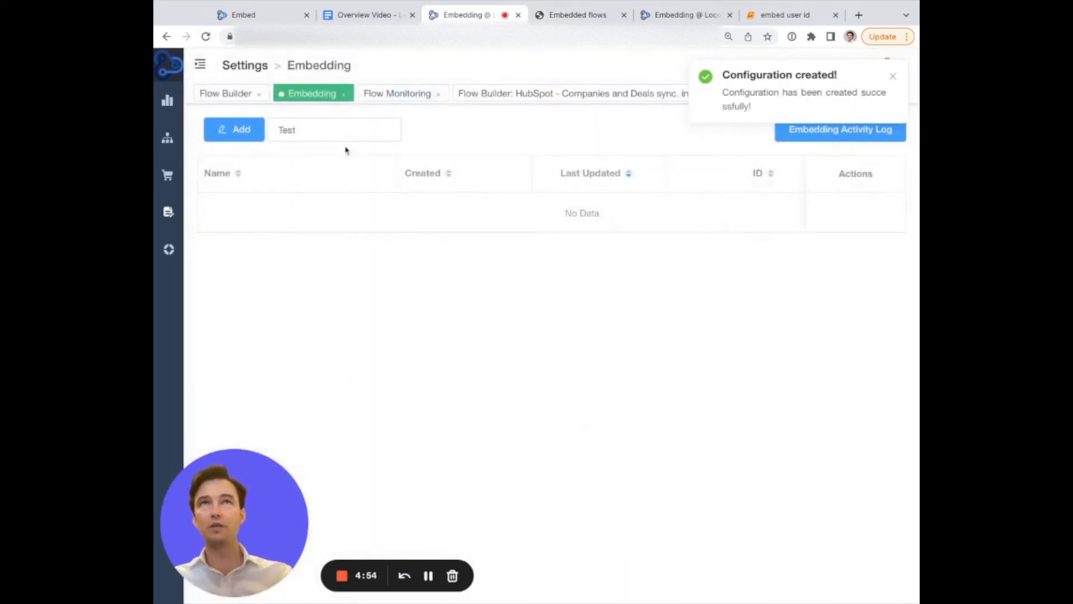
# Search the embeds for inv and open the Demo CRM to Invoicing Tool embed for editing.
pyautogui.doubleClick(339, 136)
pyautogui.write('inv')
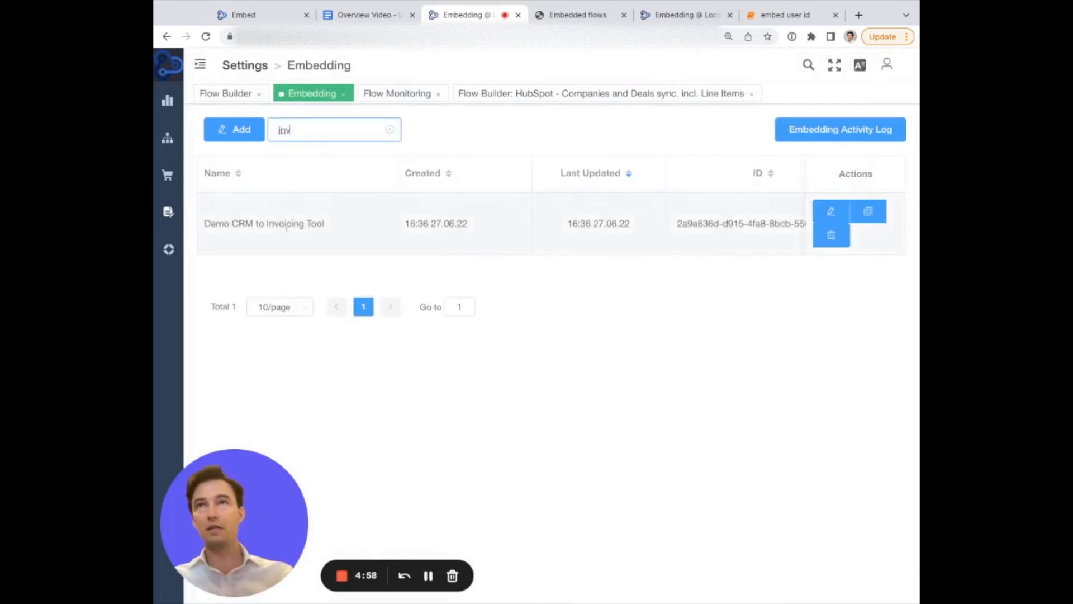
pyautogui.click(829, 211)
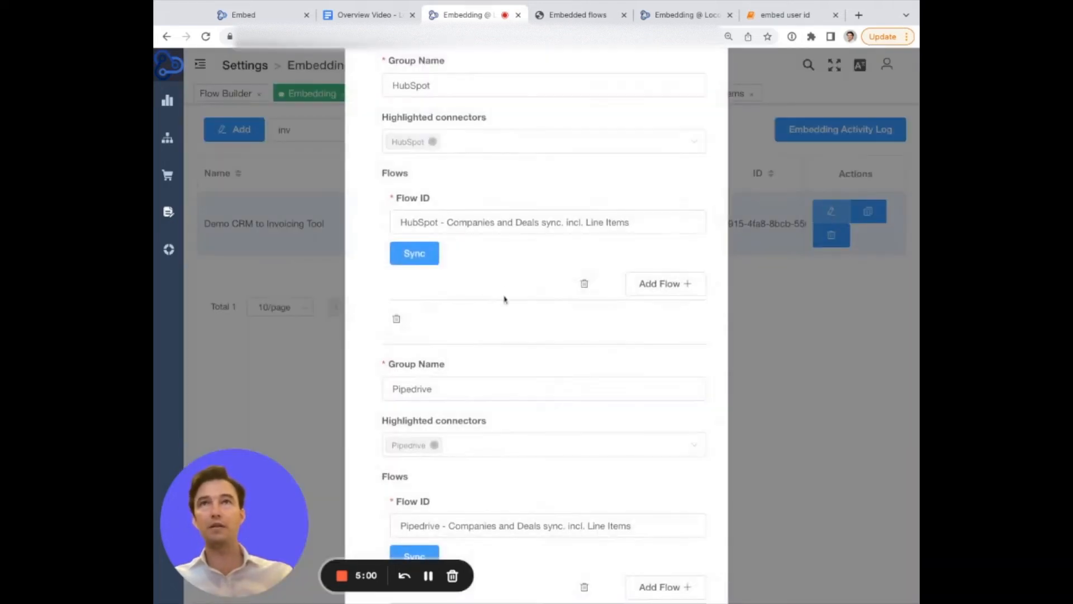
pyautogui.scroll(10, 501, 290)
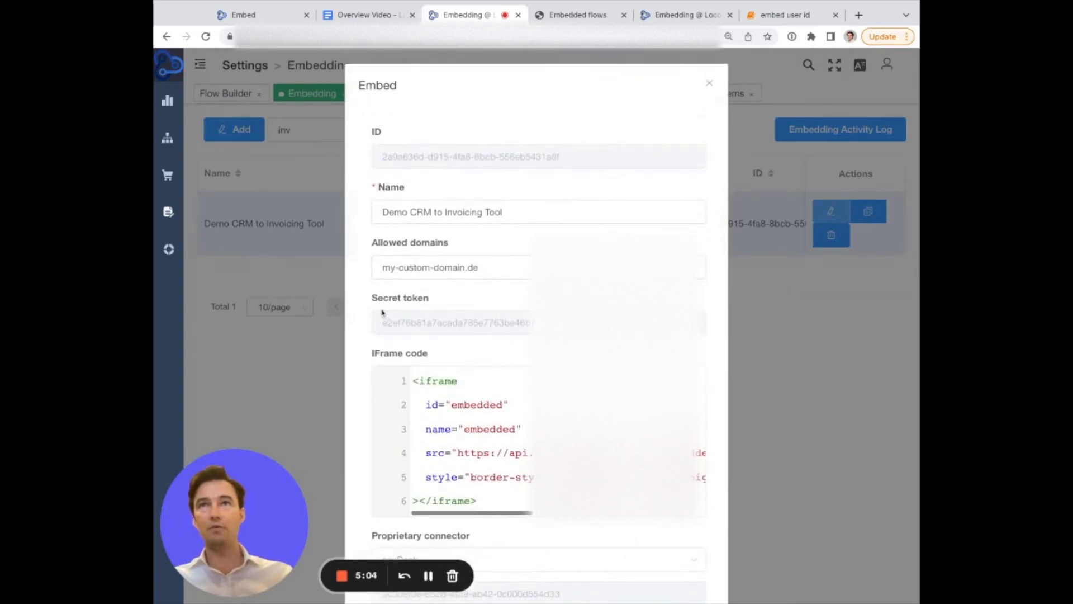
# Inspect the embed's iframe code and copy its secret token.
pyautogui.doubleClick(408, 320)
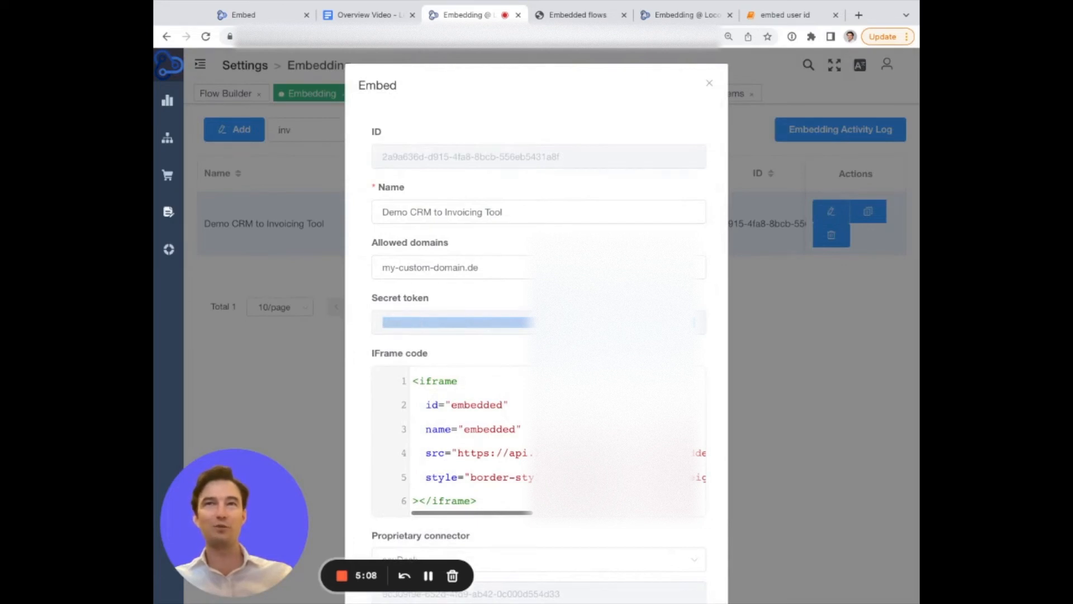
pyautogui.click(471, 478)
pyautogui.scroll(-1, 471, 480)
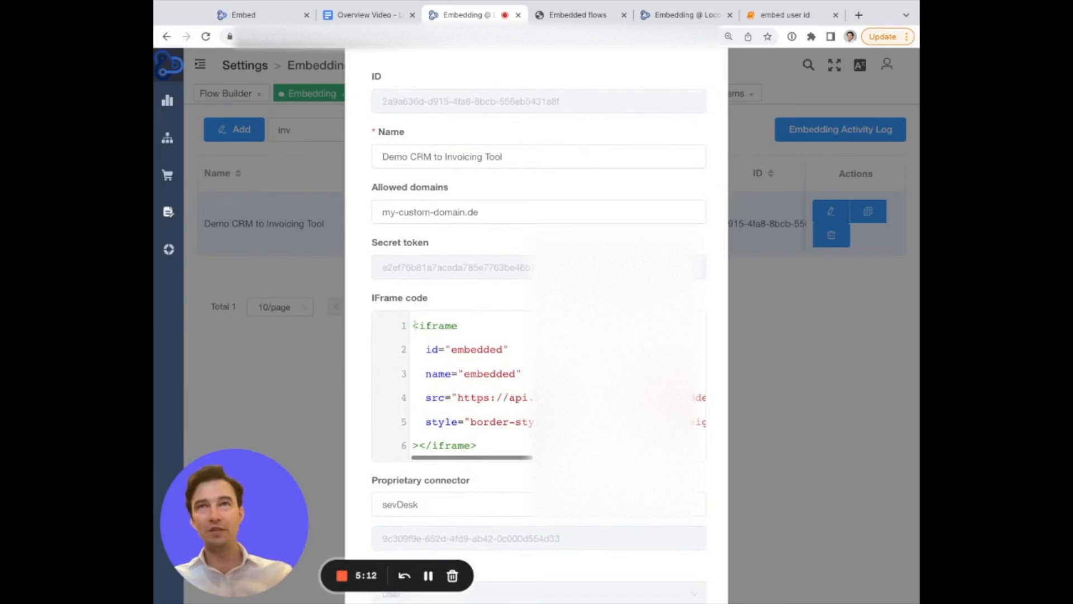
pyautogui.moveTo(414, 325); pyautogui.dragTo(516, 423)
pyautogui.hscroll(1, 503, 414)
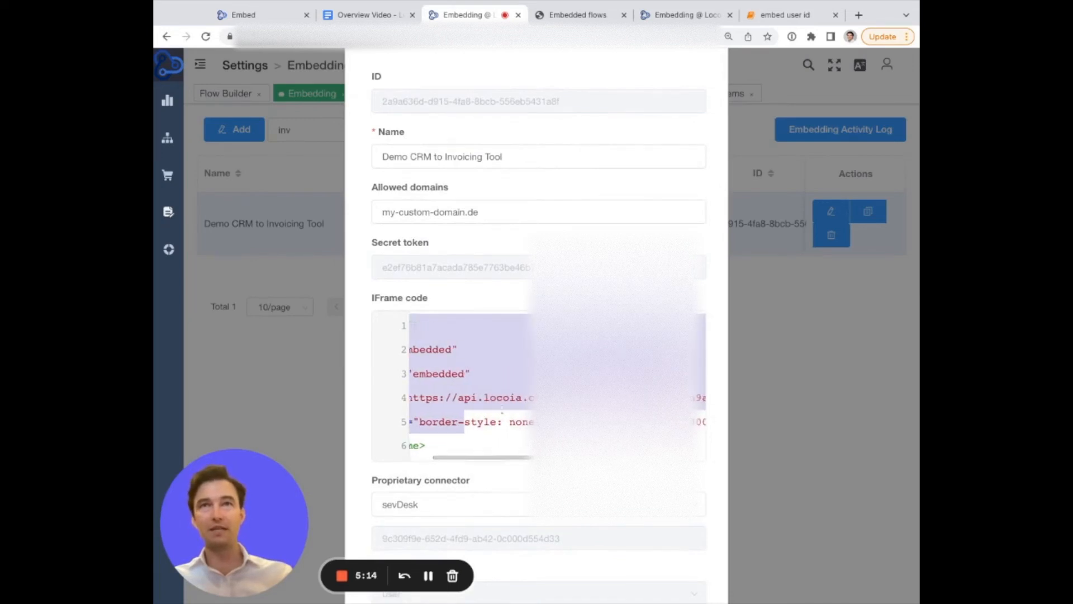
pyautogui.click(501, 402)
pyautogui.press('super+Right')
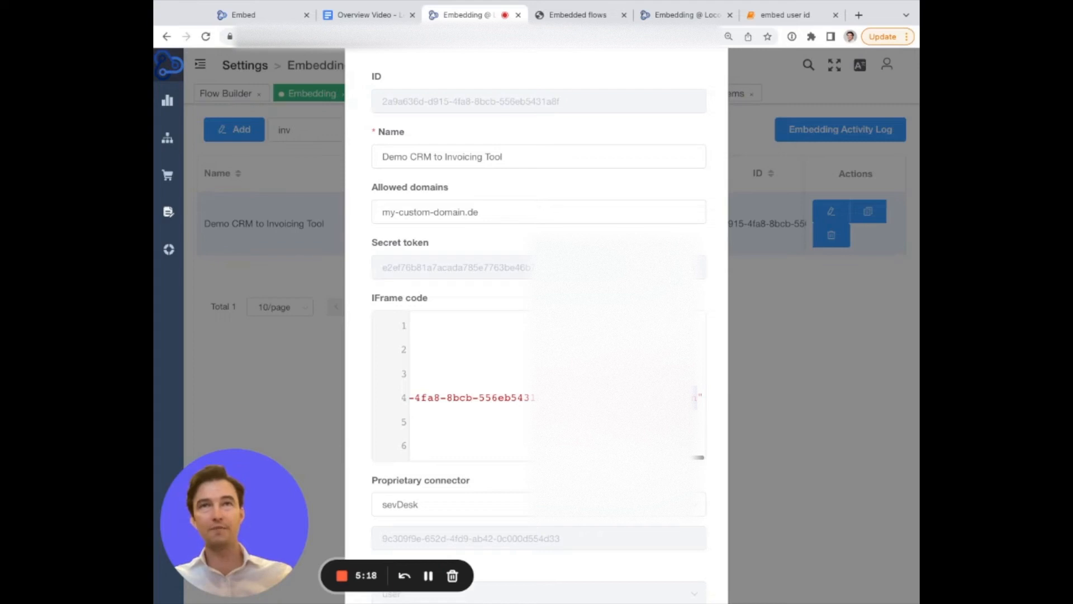
pyautogui.hscroll(-2, 698, 397)
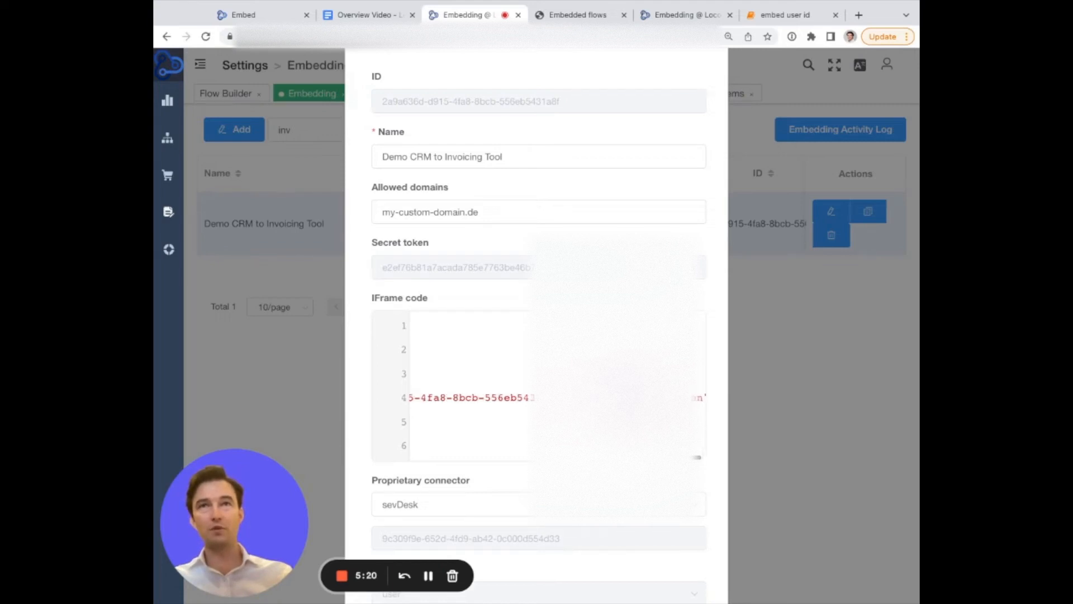
pyautogui.doubleClick(466, 269)
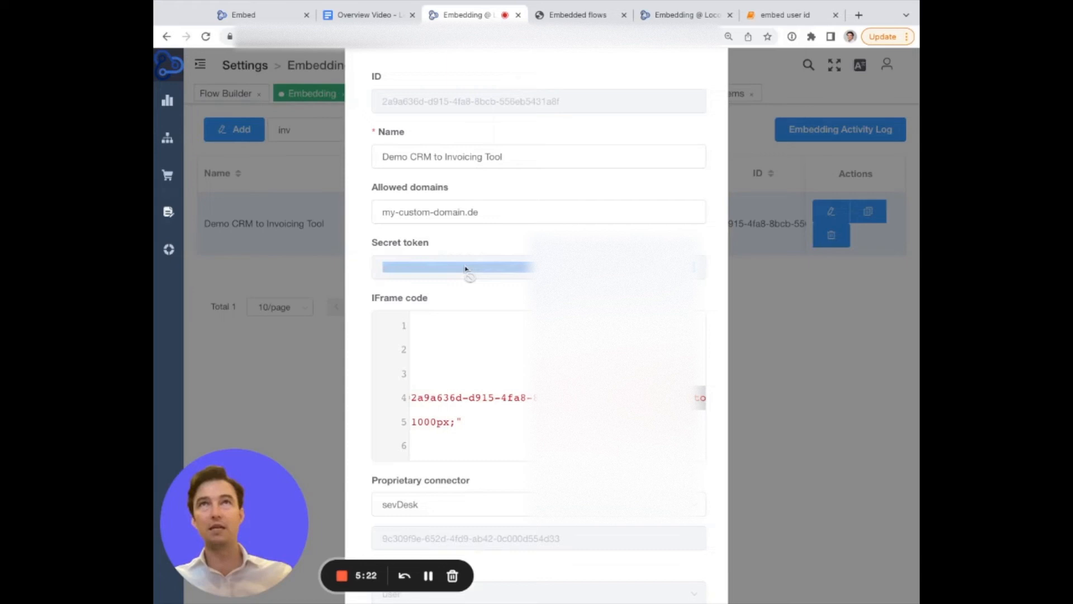
# Close the embed editing dialog and confirm closing it.
pyautogui.click(169, 252)
pyautogui.click(169, 252)
pyautogui.click(169, 252)
pyautogui.click(169, 252)
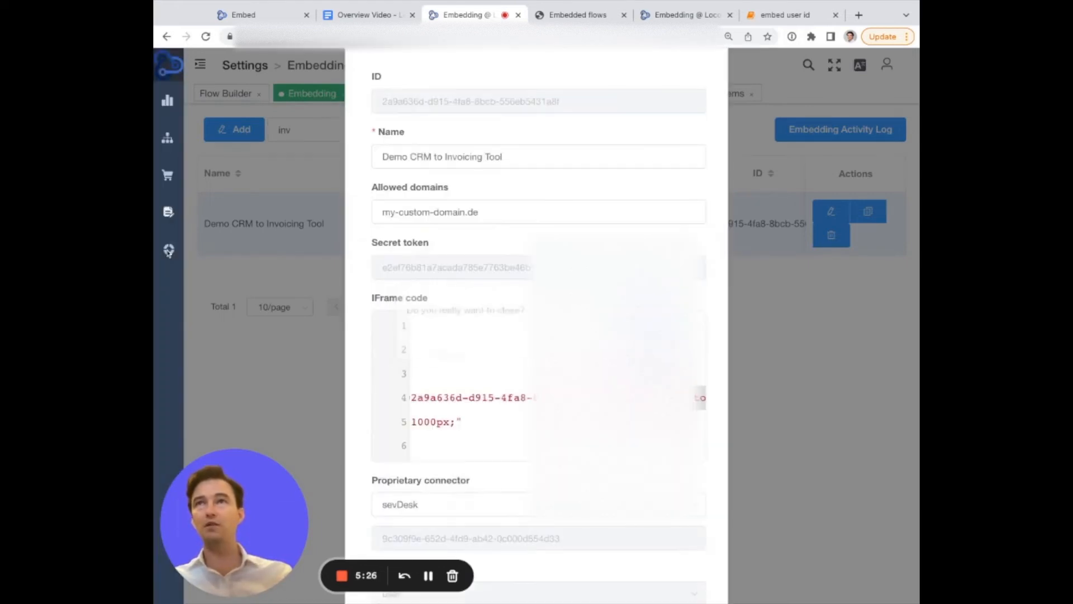
pyautogui.click(169, 252)
pyautogui.press('Return')
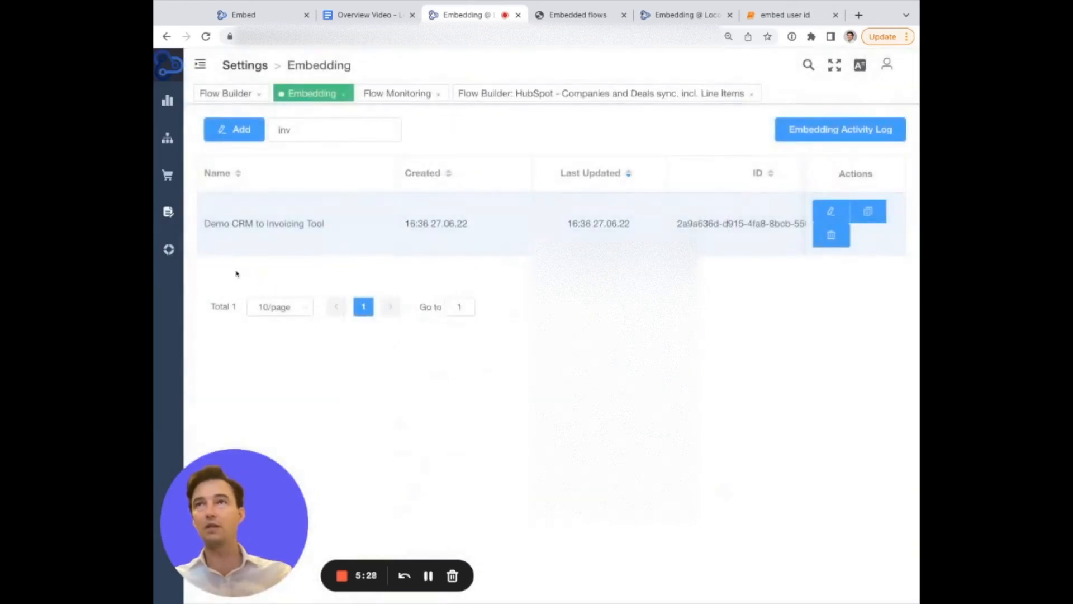
# Open the documentation's Embed Integration via SSO page and read the JWT payload explanation.
pyautogui.moveTo(169, 249)
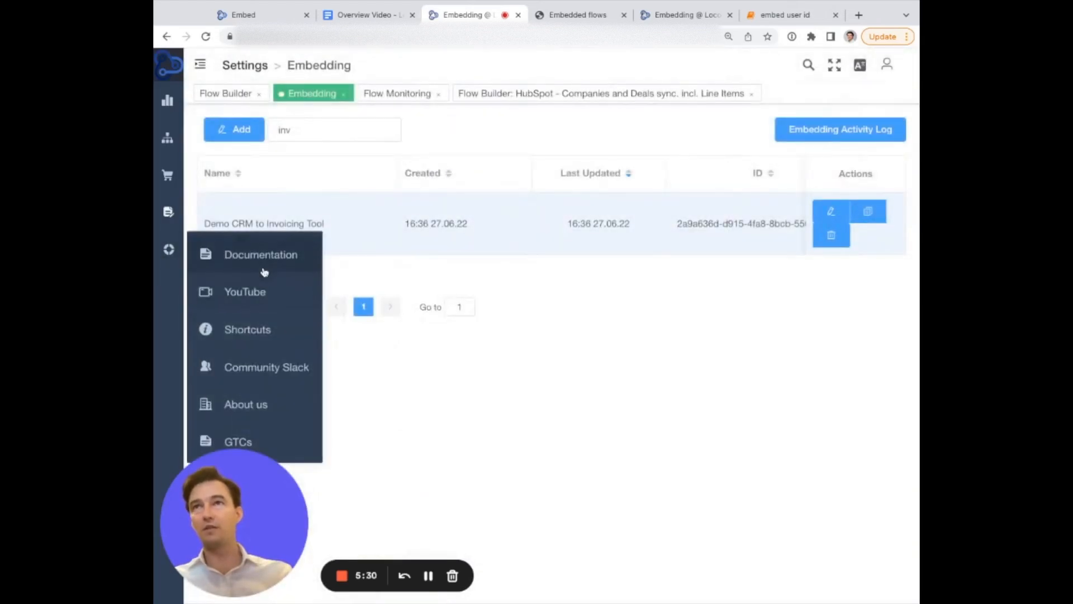
pyautogui.click(263, 269)
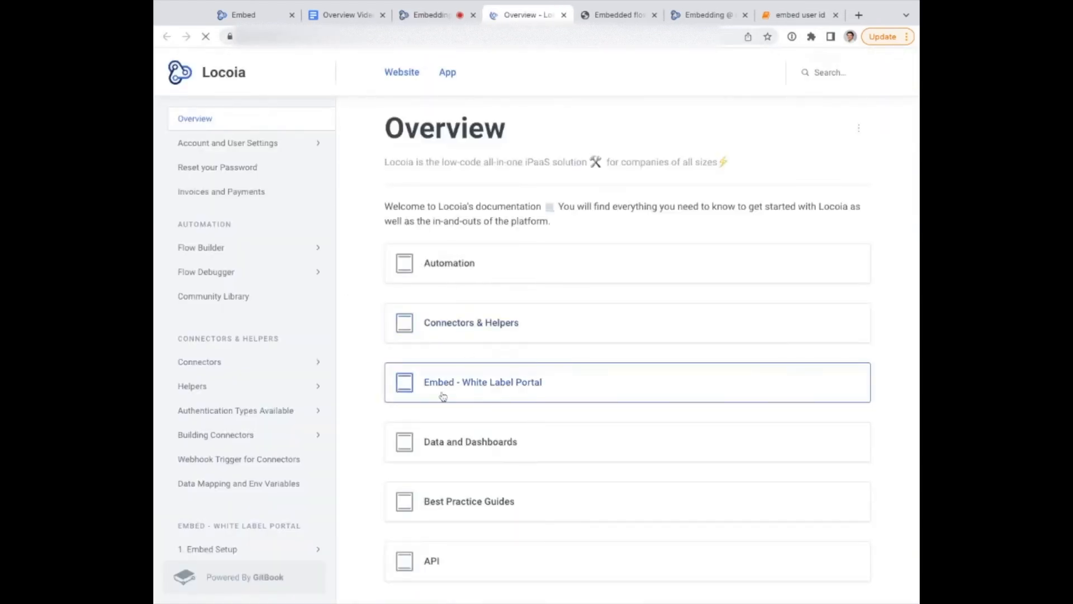
pyautogui.click(493, 385)
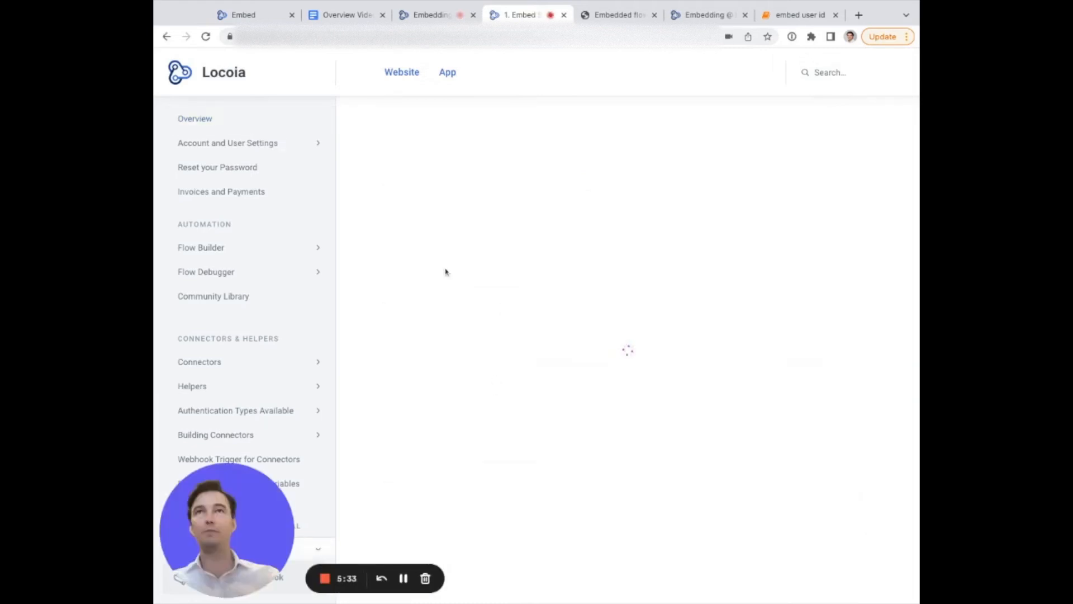
pyautogui.scroll(-10, 280, 286)
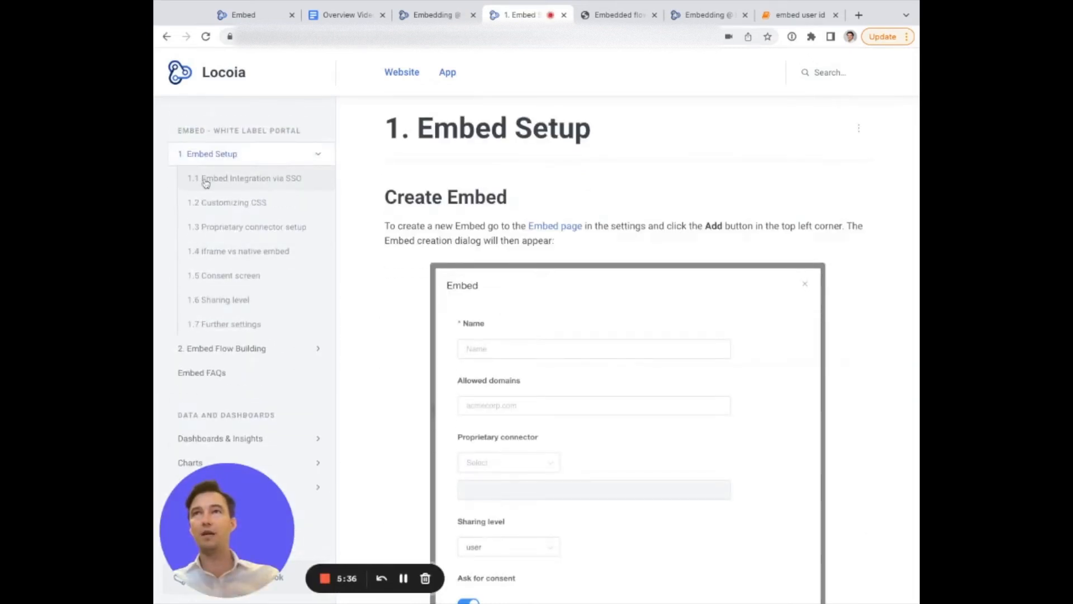
pyautogui.click(264, 181)
pyautogui.scroll(-4, 463, 229)
pyautogui.scroll(-15, 463, 229)
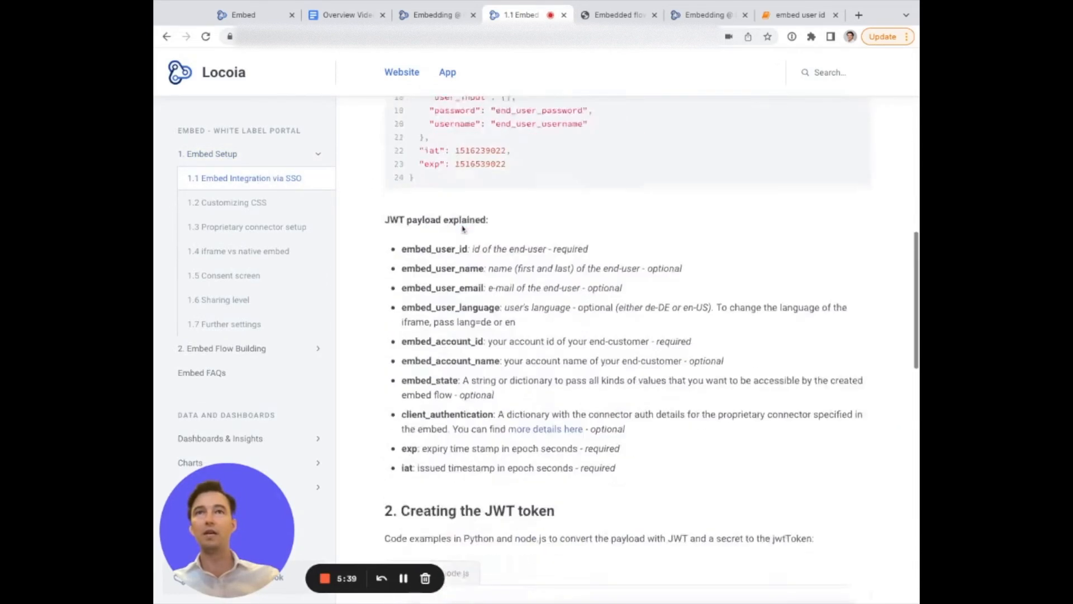
pyautogui.moveTo(424, 143); pyautogui.dragTo(613, 523)
# In the embed user id notebook, paste the embed's secret token as the secret and run the cell.
pyautogui.click(788, 15)
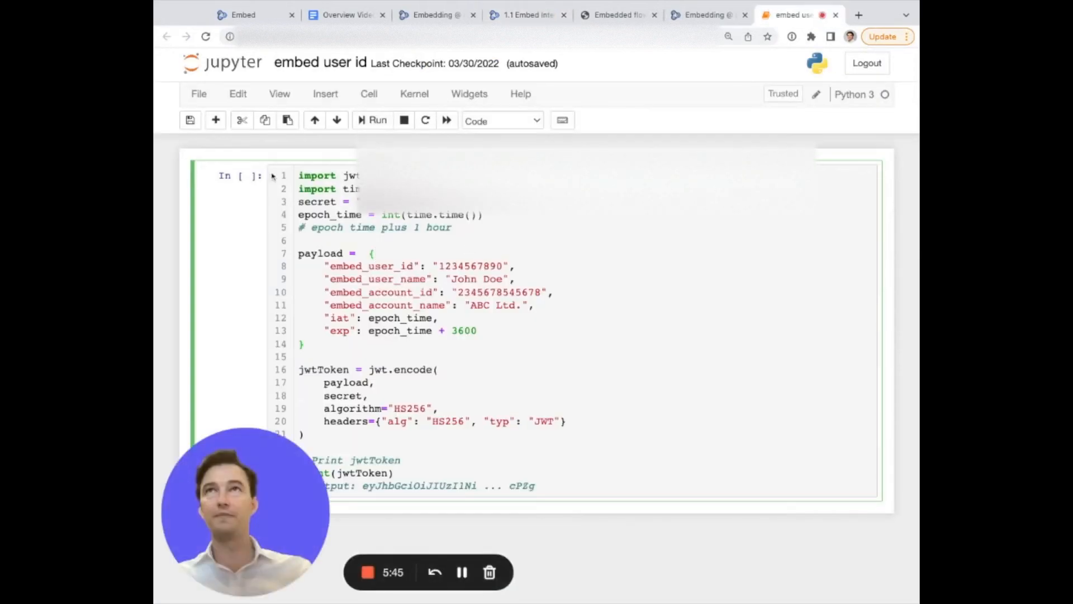
pyautogui.click(361, 202)
pyautogui.press('super+v')
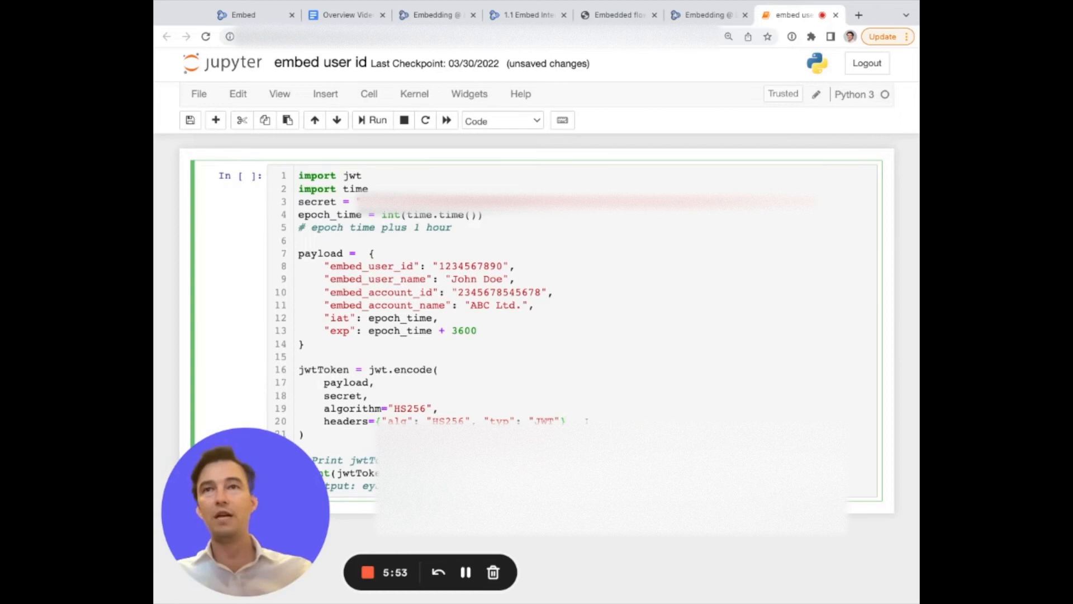
pyautogui.hotkey('shift', 'Return')
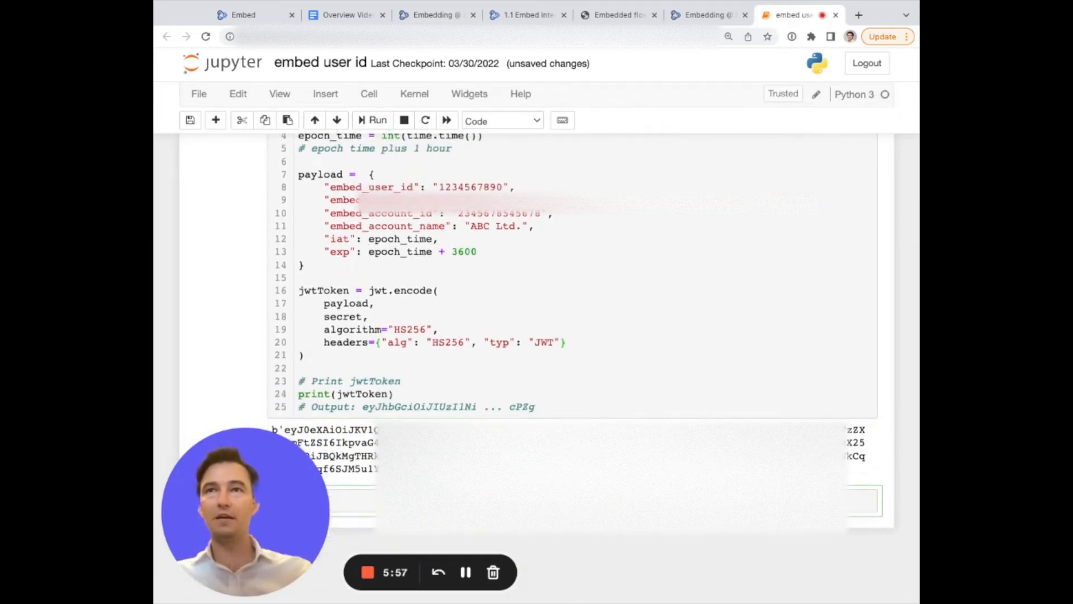
# Select the generated JWT token output and return to the embedded flows preview.
pyautogui.moveTo(503, 469); pyautogui.dragTo(284, 430)
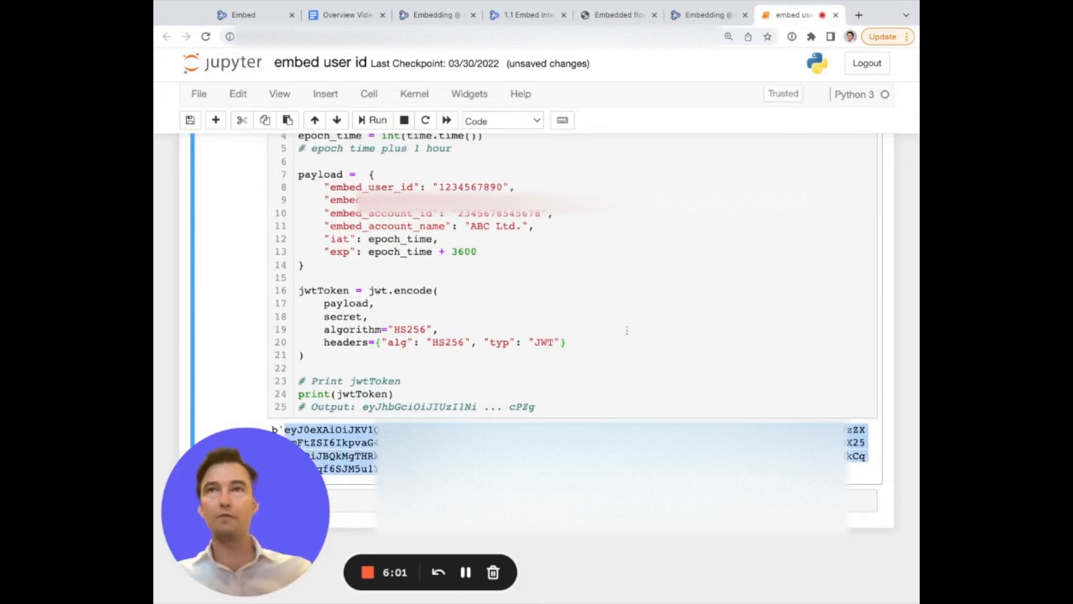
pyautogui.doubleClick(458, 255)
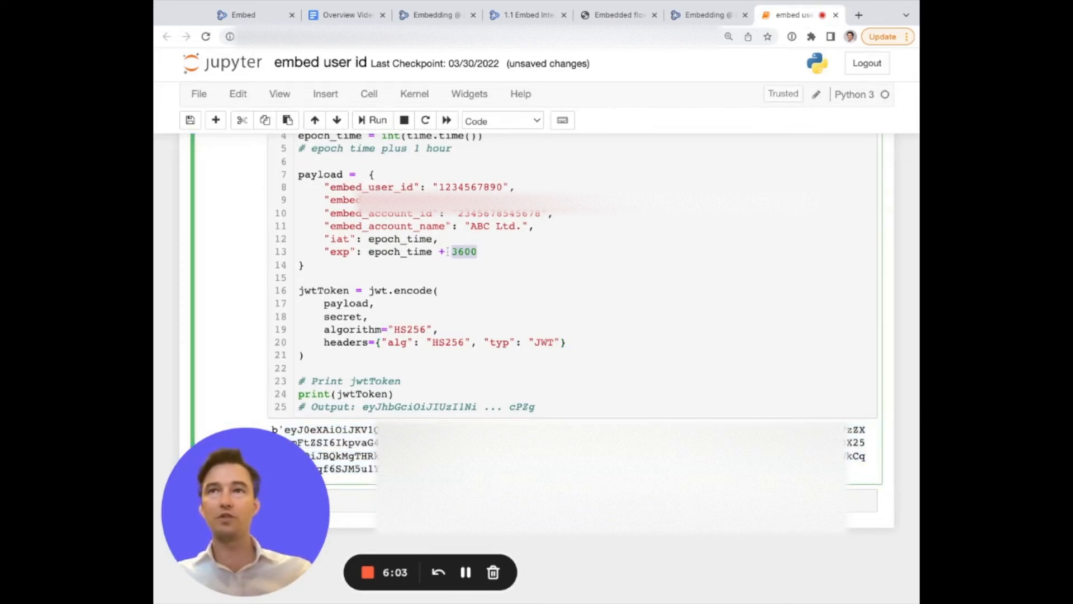
pyautogui.click(620, 15)
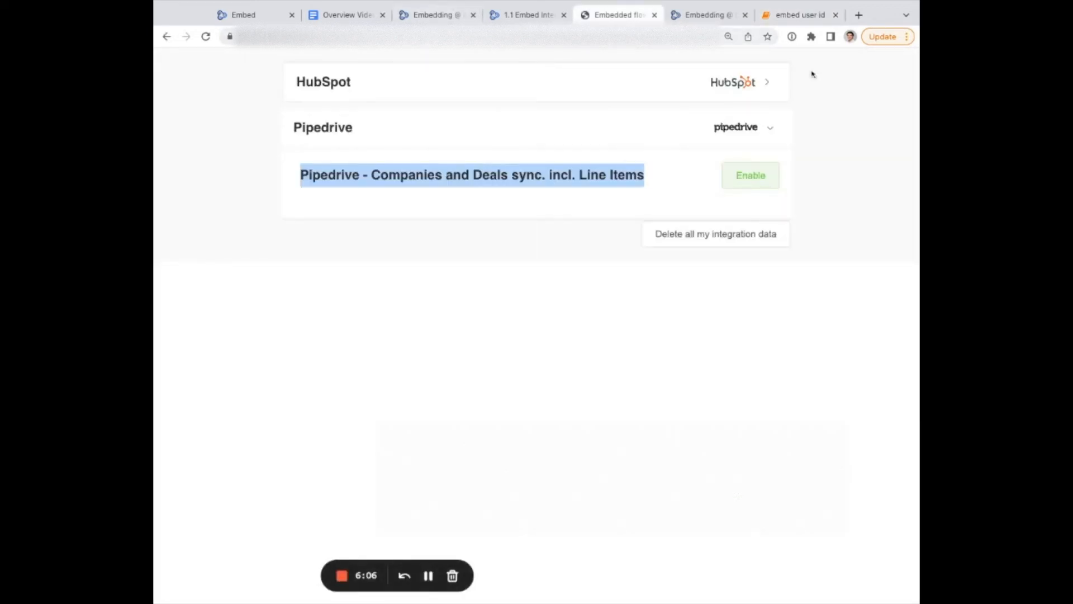
# Paste the generated JWT token into the embedded preview's address and copy the embed's ID from its edit dialog.
pyautogui.click(537, 37)
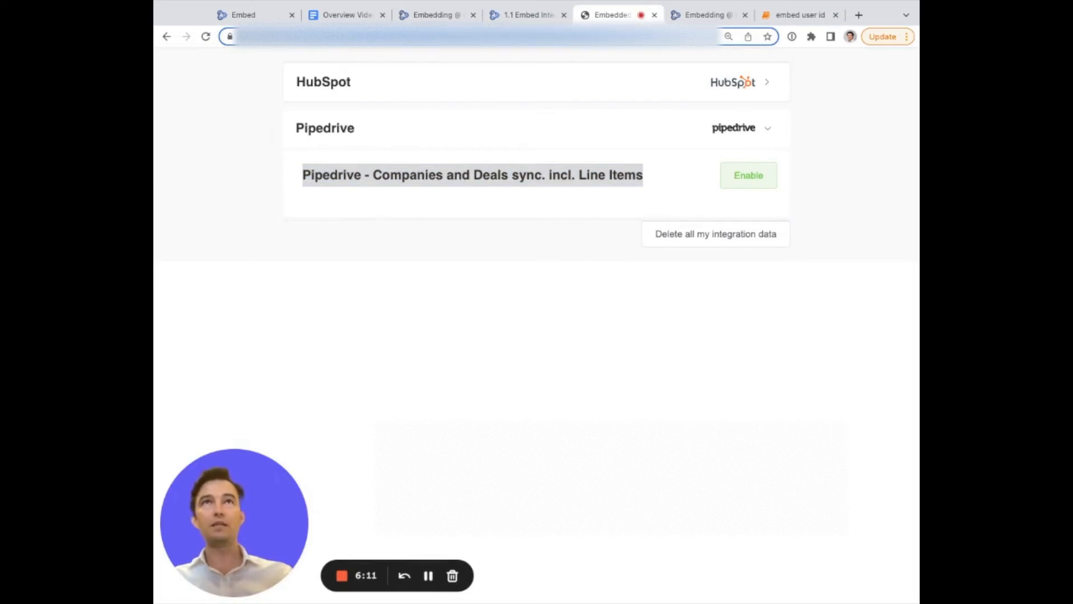
pyautogui.hotkey('ctrl', 'v')
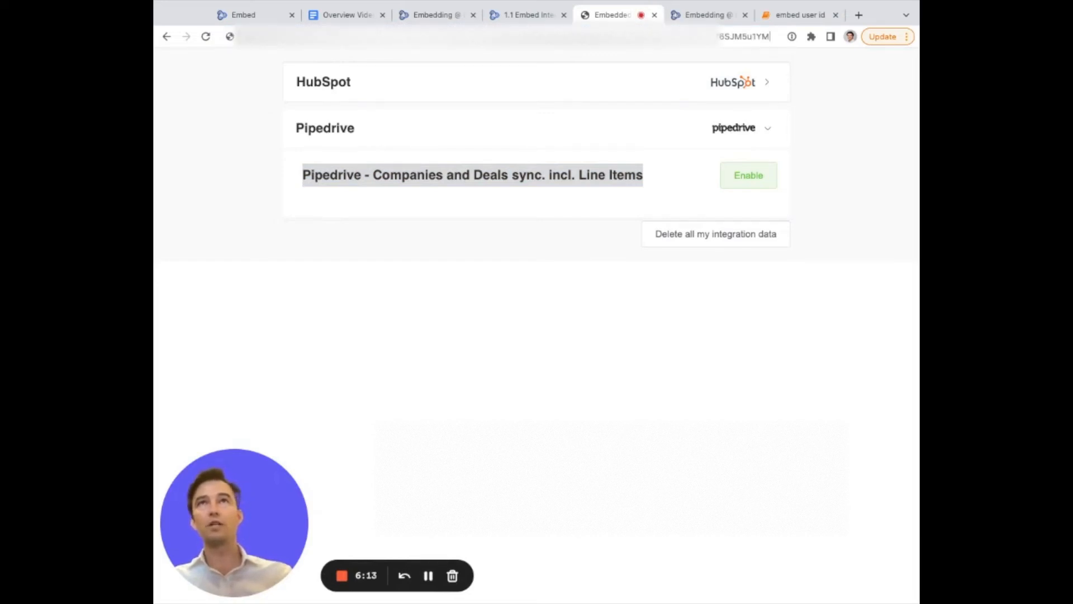
pyautogui.hotkey('ctrl', 'shift', 'Tab')
pyautogui.hotkey('ctrl', 'shift', 'Tab')
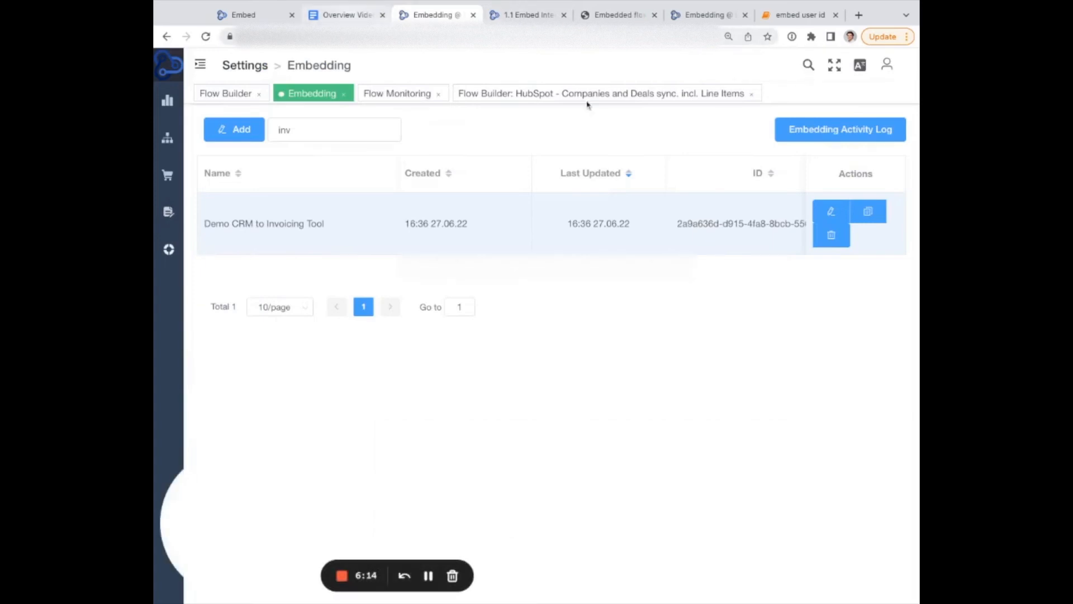
pyautogui.click(831, 210)
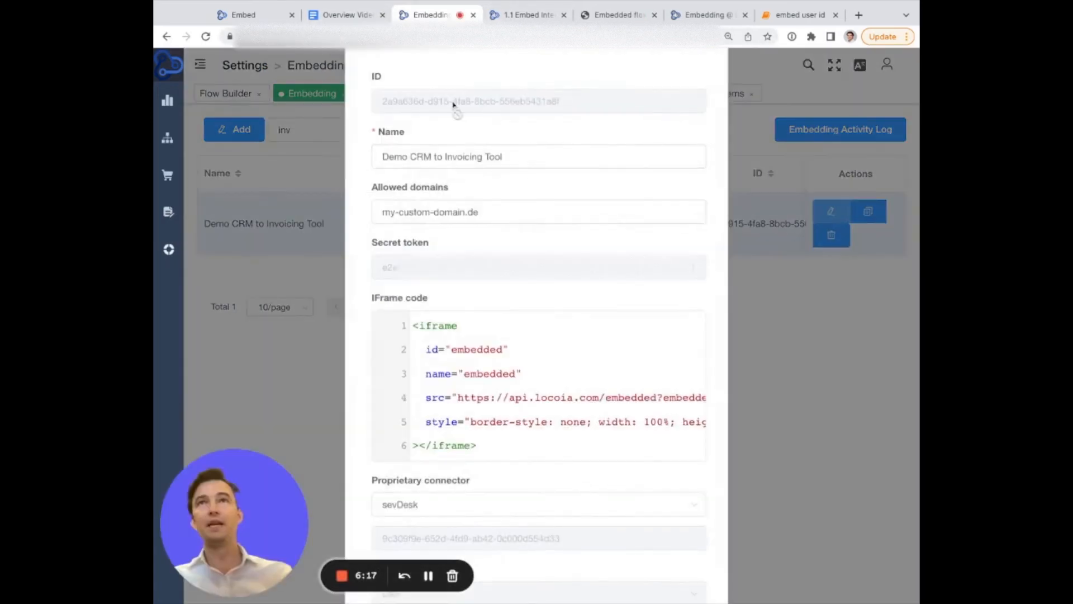
pyautogui.doubleClick(419, 171)
pyautogui.click(420, 175)
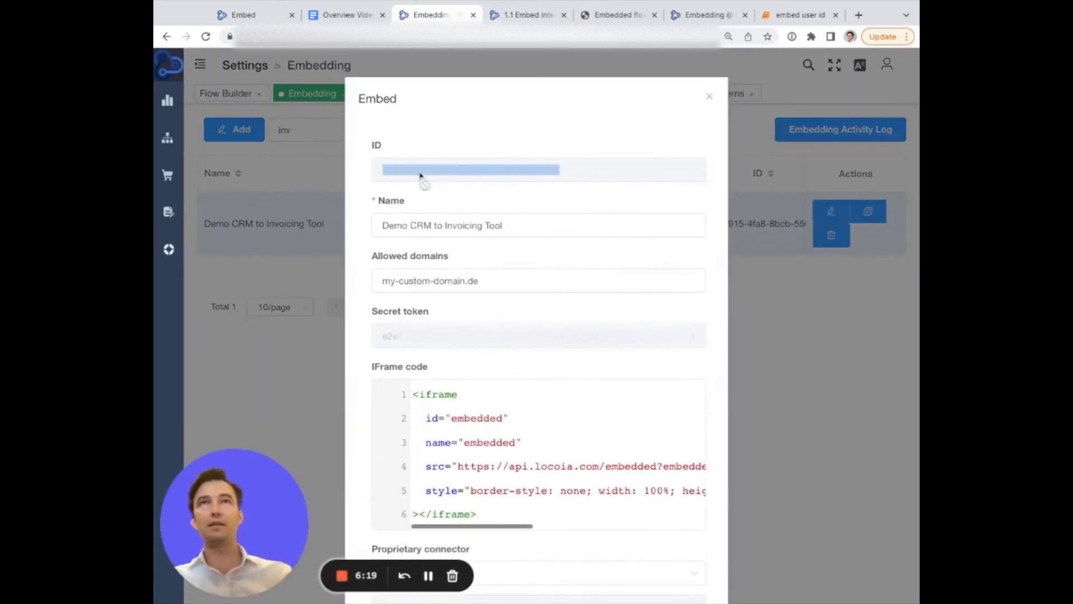
# Paste the embed ID into the preview page address and load the embedded flows page.
pyautogui.hotkey('ctrl', 'Tab')
pyautogui.hotkey('ctrl', 'Tab')
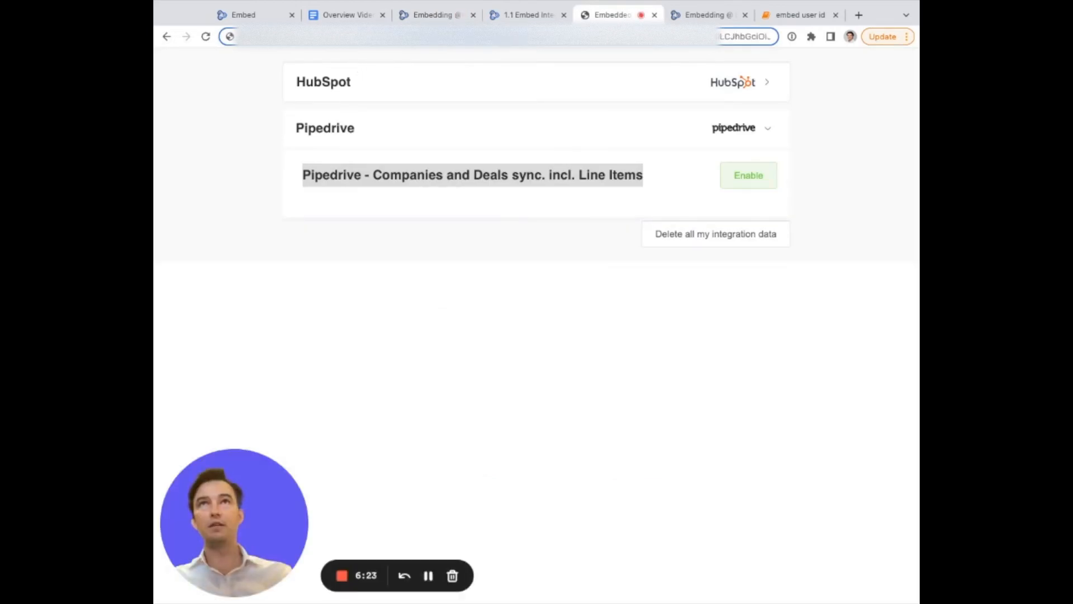
pyautogui.press('super+v')
pyautogui.press('Return')
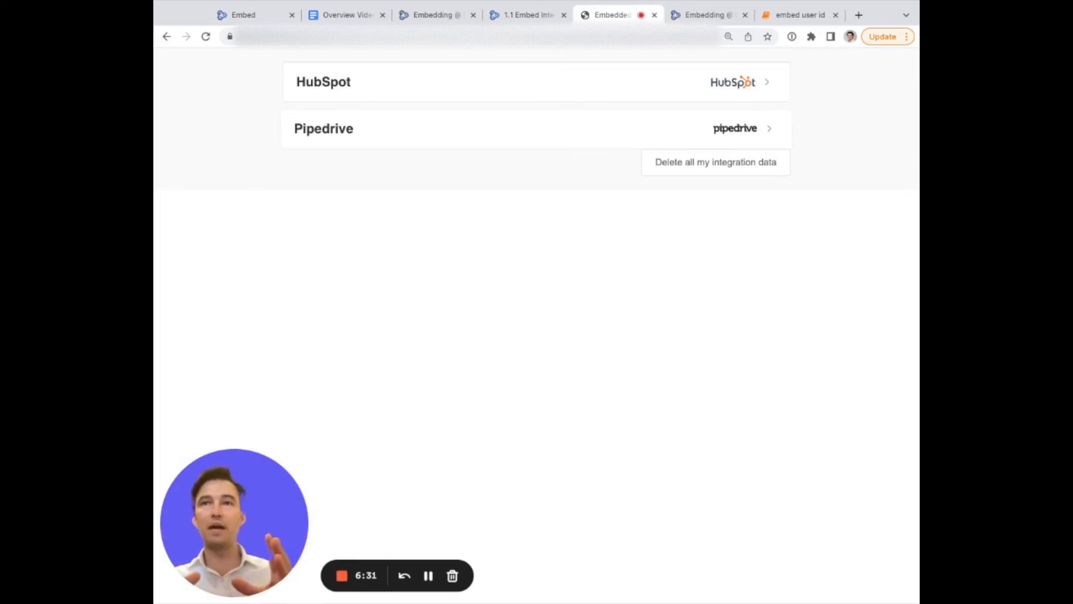
# Enable the Pipedrive companies and deals sync flow and enter locoi as the Pipedrive subdomain.
pyautogui.click(769, 128)
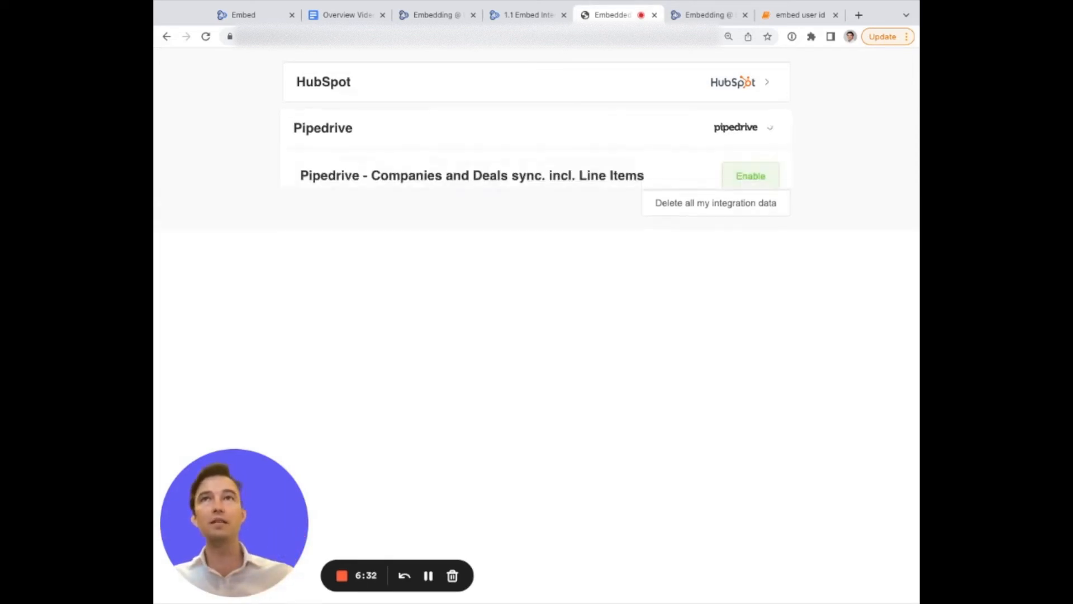
pyautogui.click(749, 178)
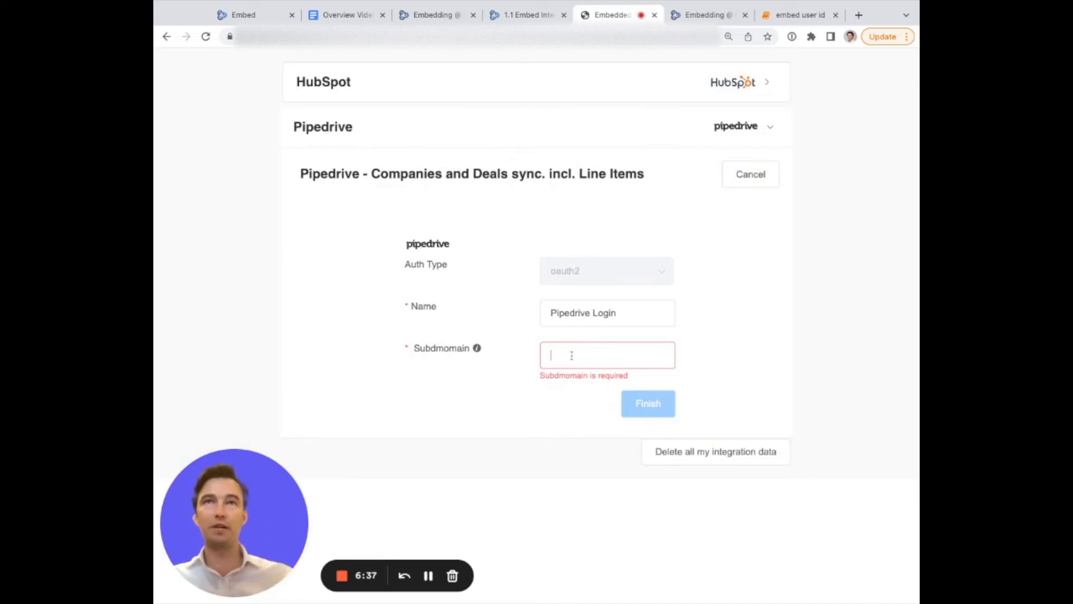
pyautogui.write('locoi')
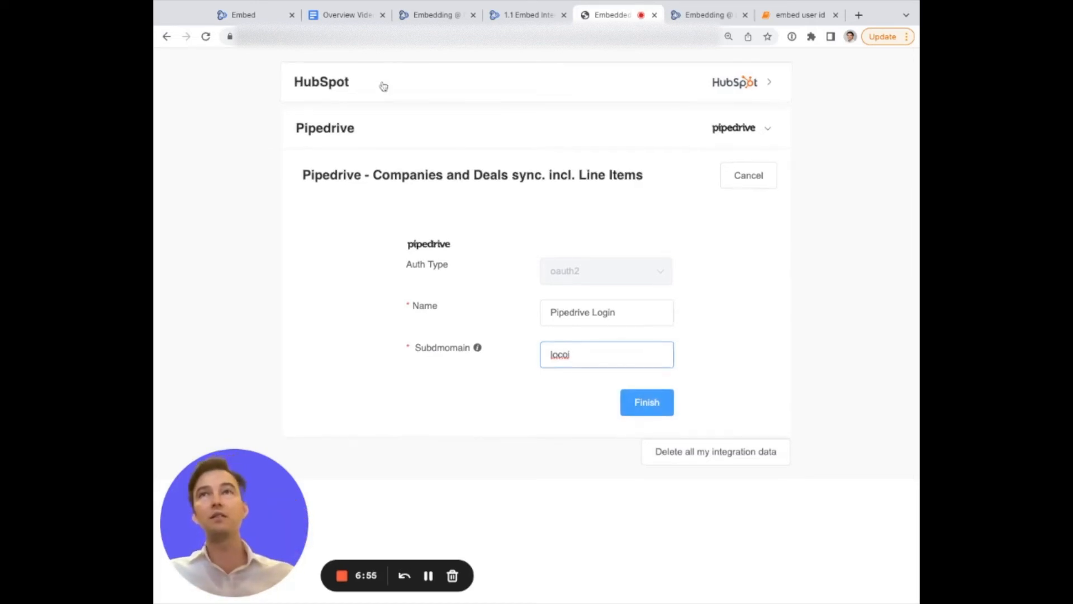
# Examine the user and account fields of the JWT payload in the notebook.
pyautogui.tripleClick(295, 174)
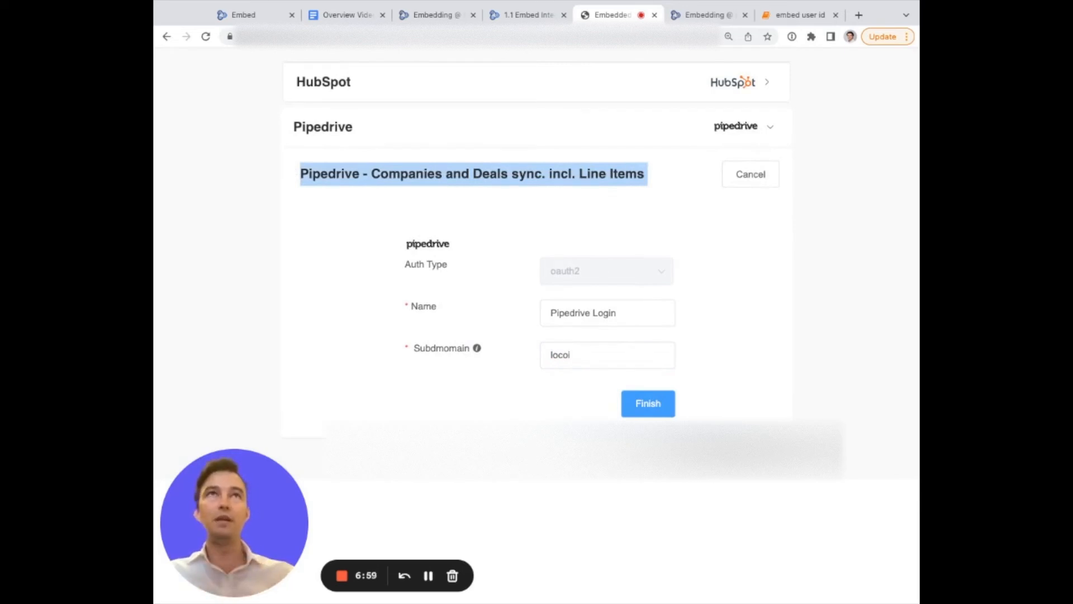
pyautogui.click(799, 15)
pyautogui.moveTo(452, 201); pyautogui.dragTo(503, 200)
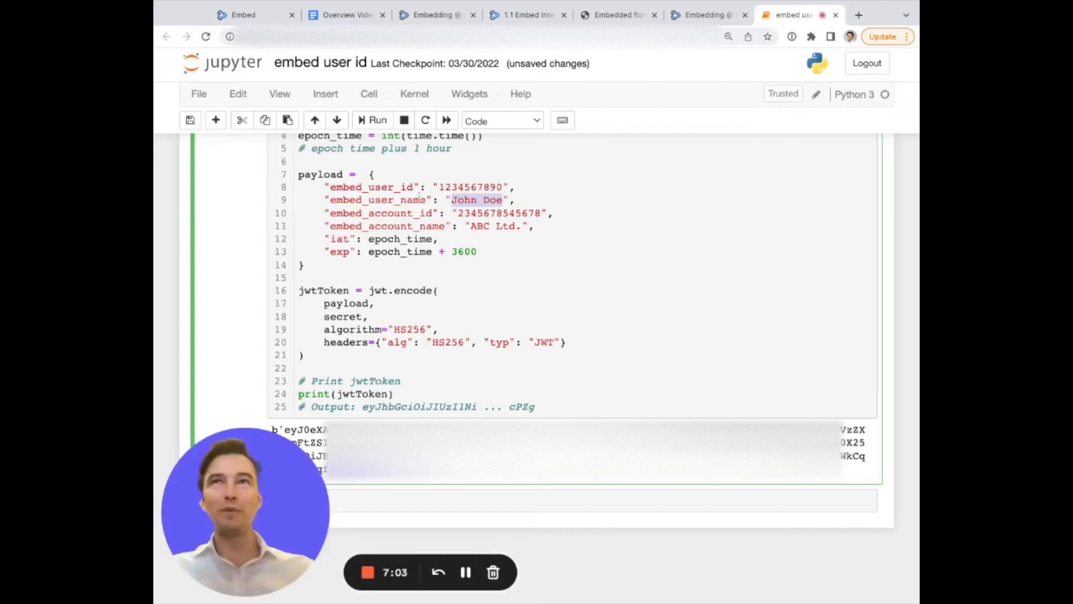
pyautogui.moveTo(323, 188); pyautogui.dragTo(535, 226)
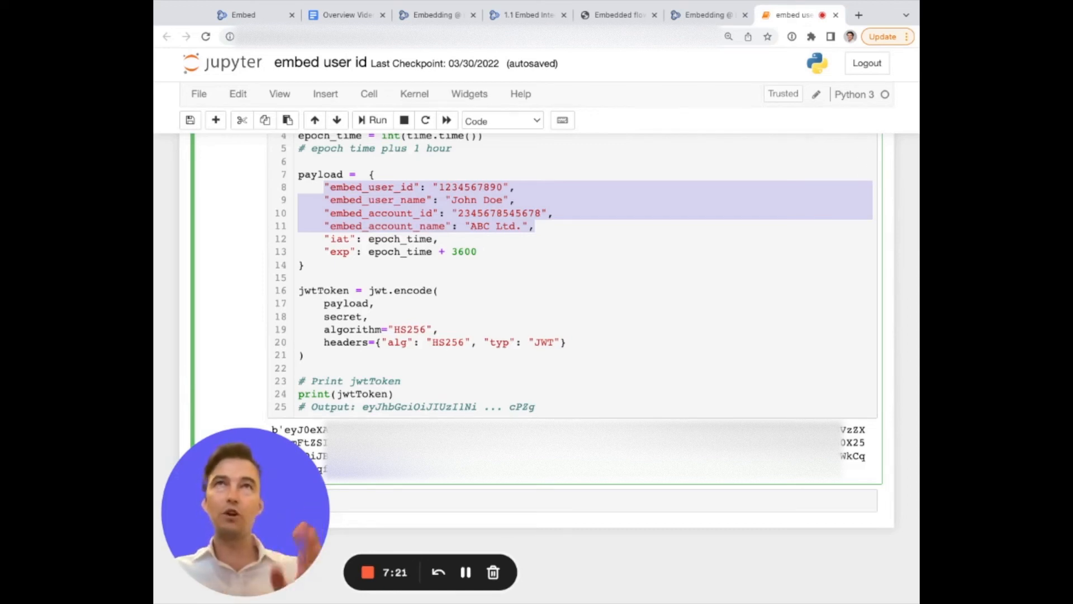
# Try enabling the HubSpot sync flow with the existing Hubspot Login, then cancel it.
pyautogui.click(614, 14)
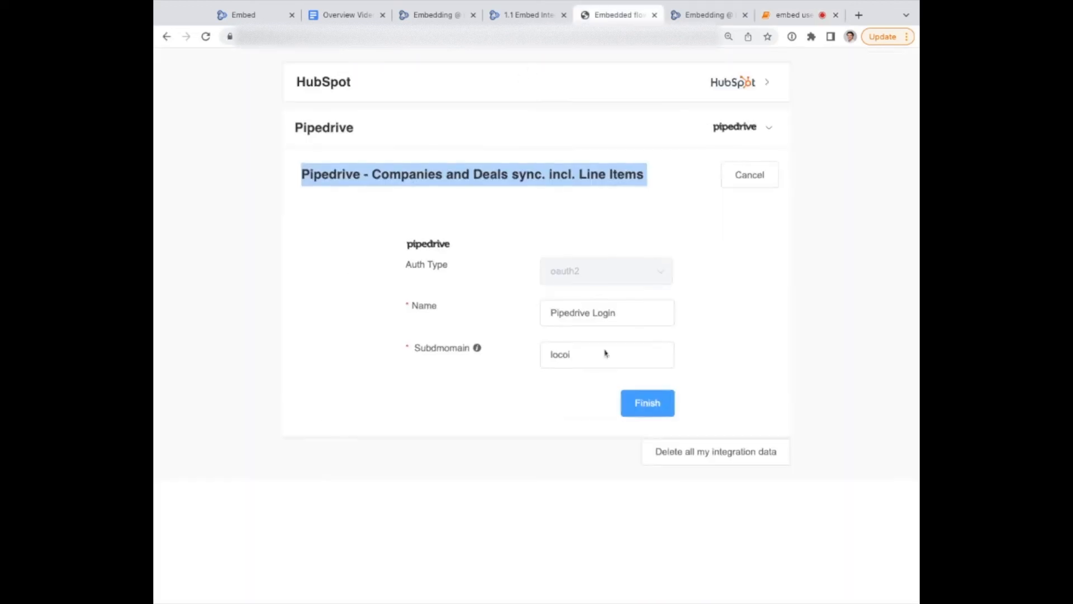
pyautogui.click(770, 83)
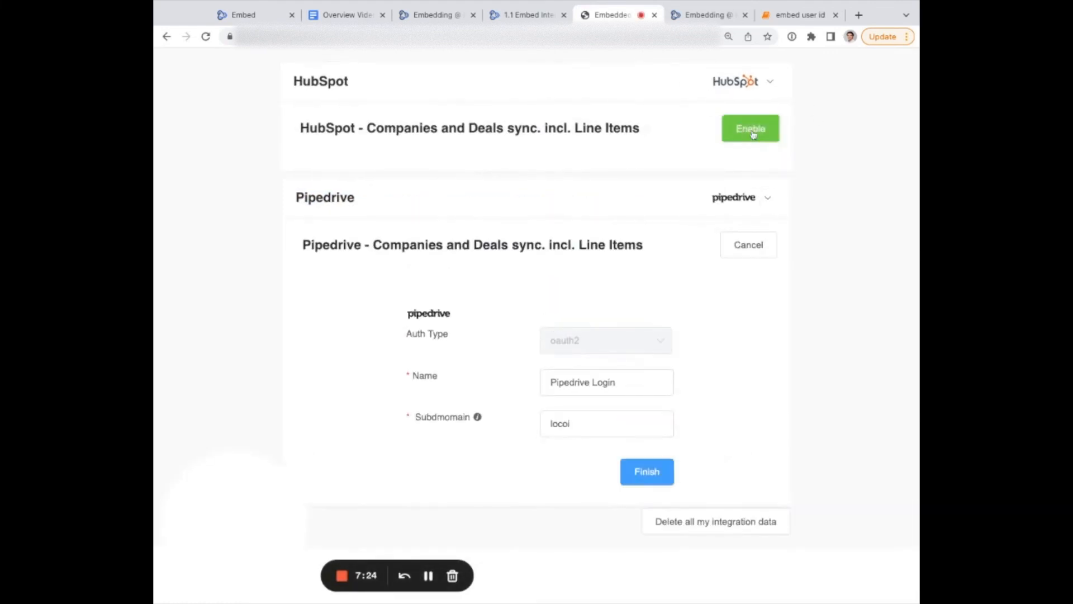
pyautogui.click(744, 135)
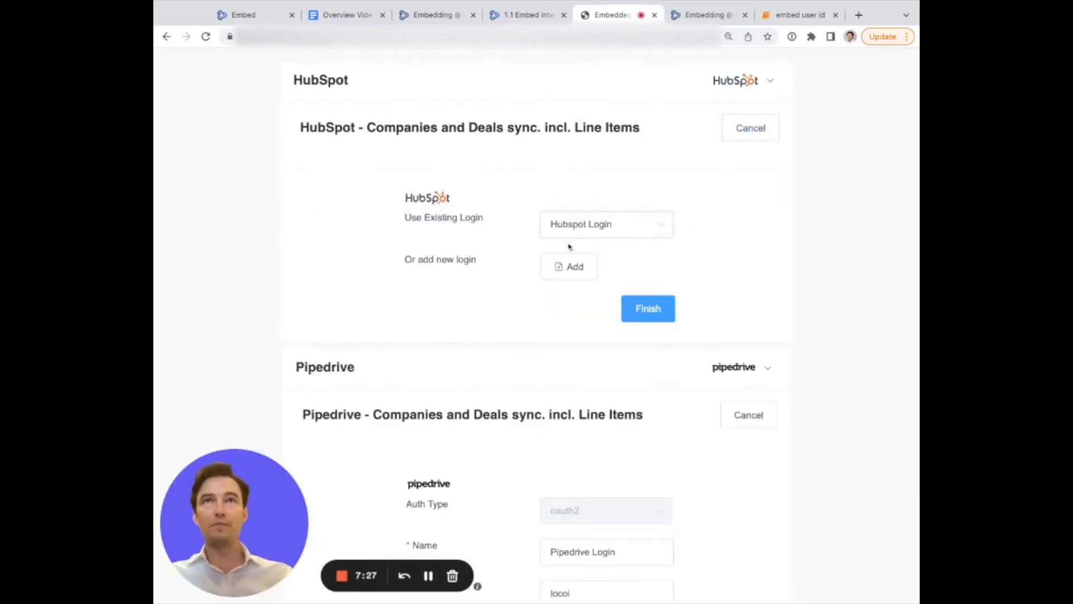
pyautogui.click(602, 226)
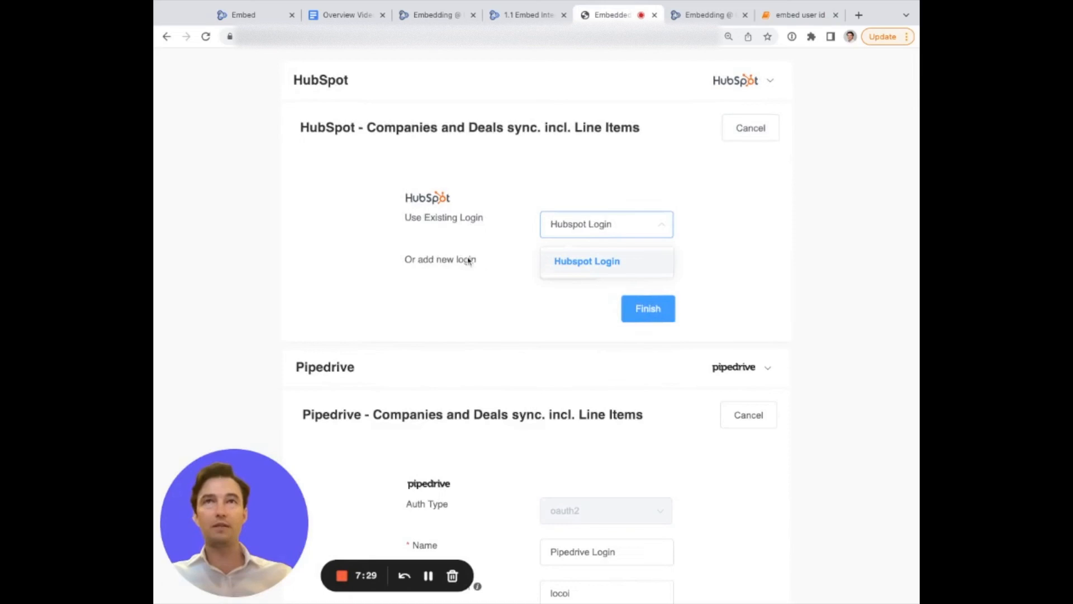
pyautogui.click(604, 266)
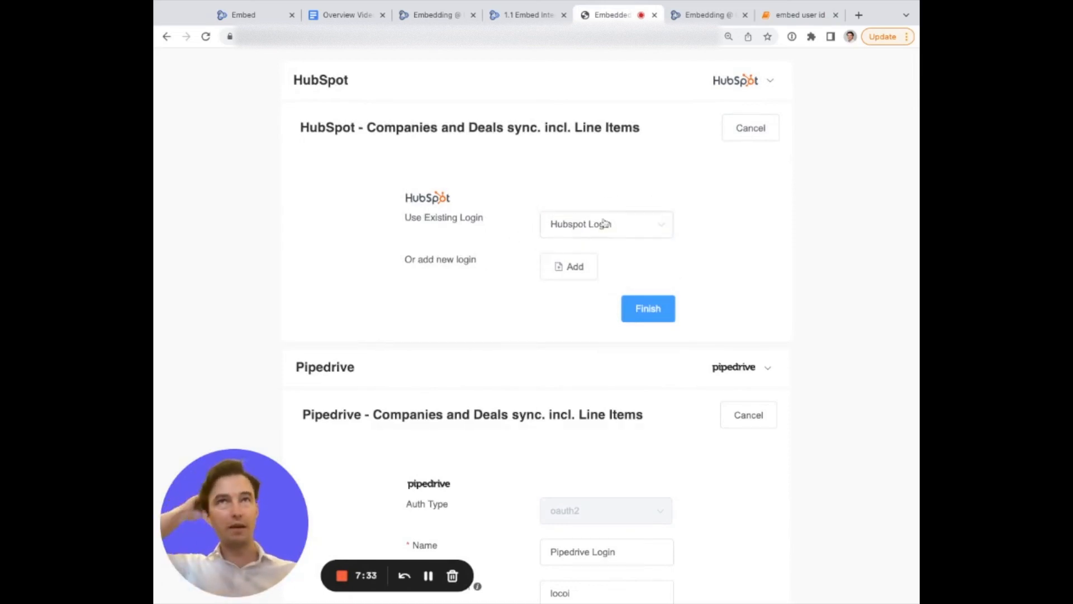
pyautogui.click(751, 128)
pyautogui.tripleClick(300, 128)
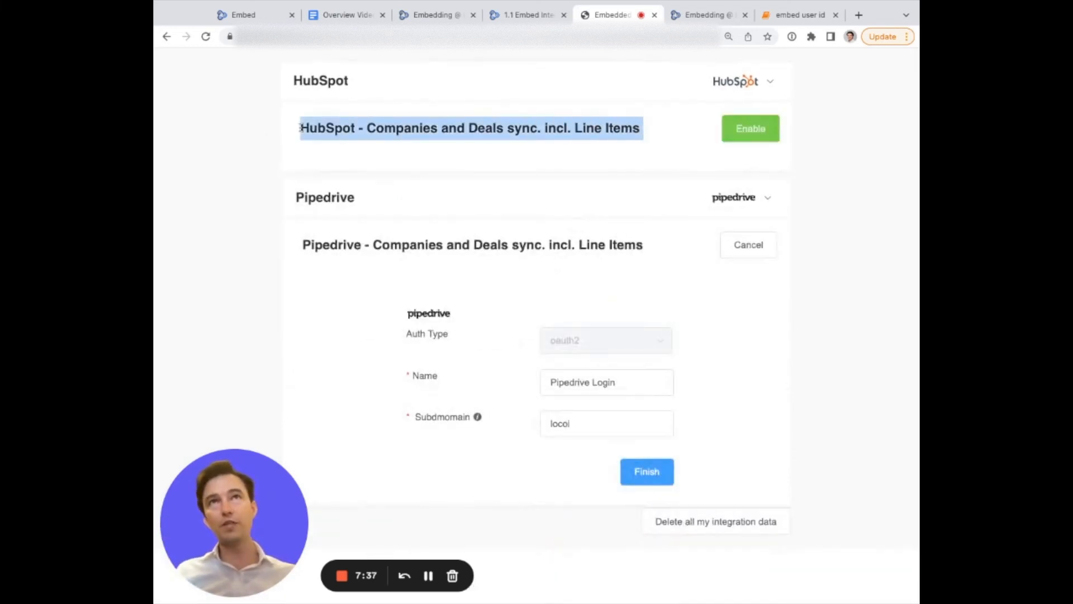
pyautogui.moveTo(366, 128); pyautogui.dragTo(503, 128)
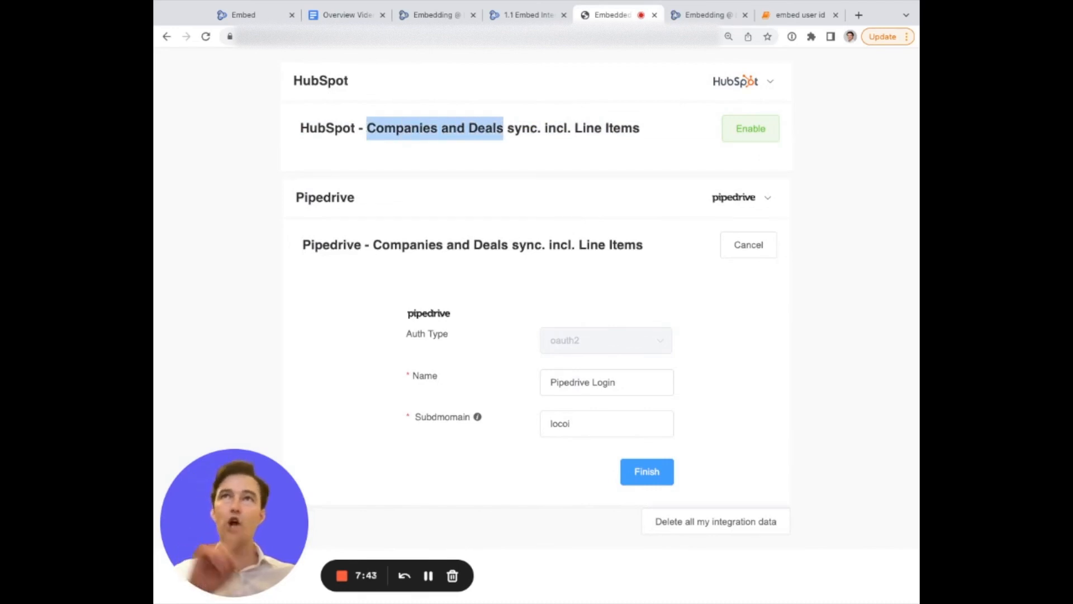
pyautogui.click(298, 130)
pyautogui.moveTo(298, 130); pyautogui.dragTo(593, 143)
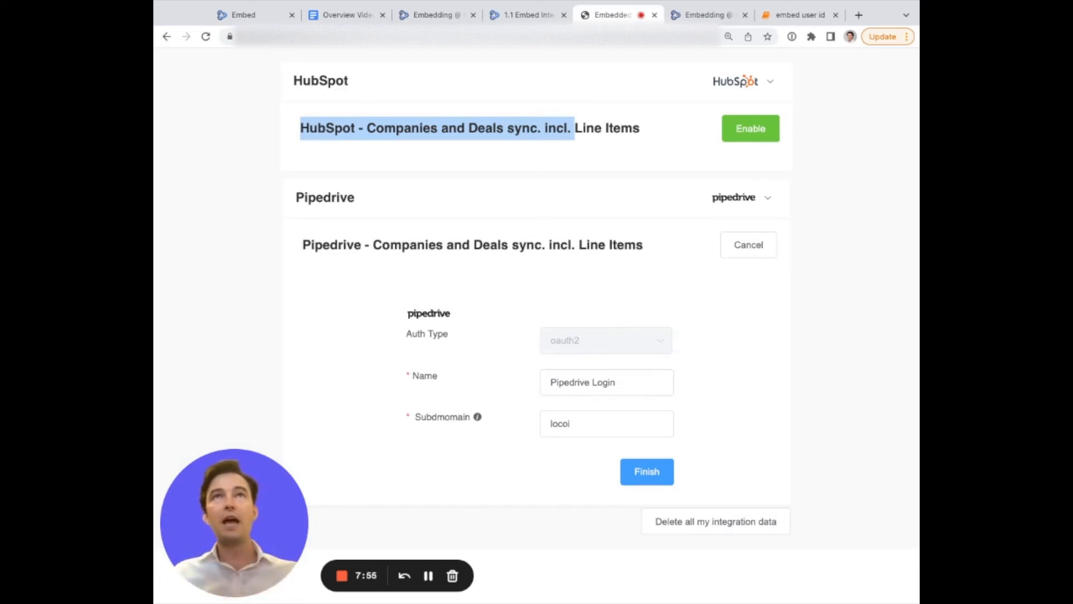
# Review the overview document's outline topics alongside the notebook's payload code.
pyautogui.click(350, 15)
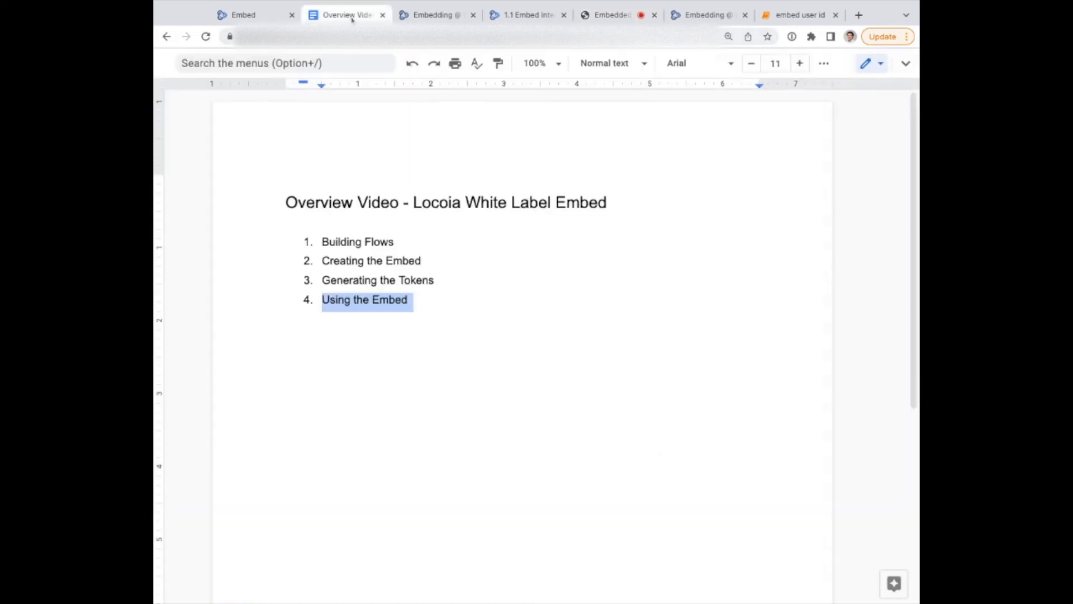
pyautogui.click(731, 330)
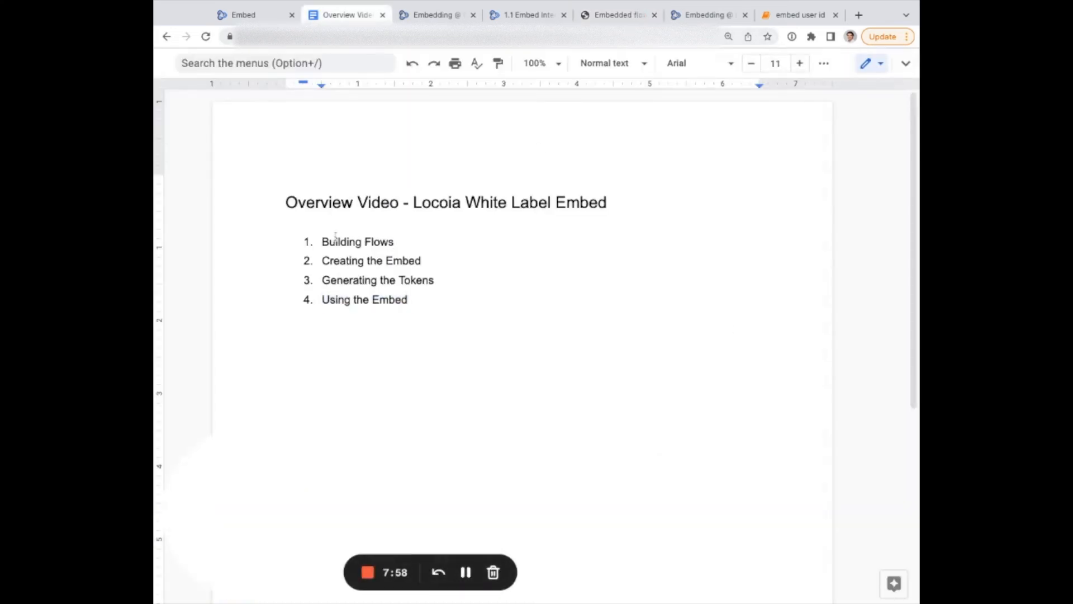
pyautogui.moveTo(322, 242); pyautogui.dragTo(394, 241)
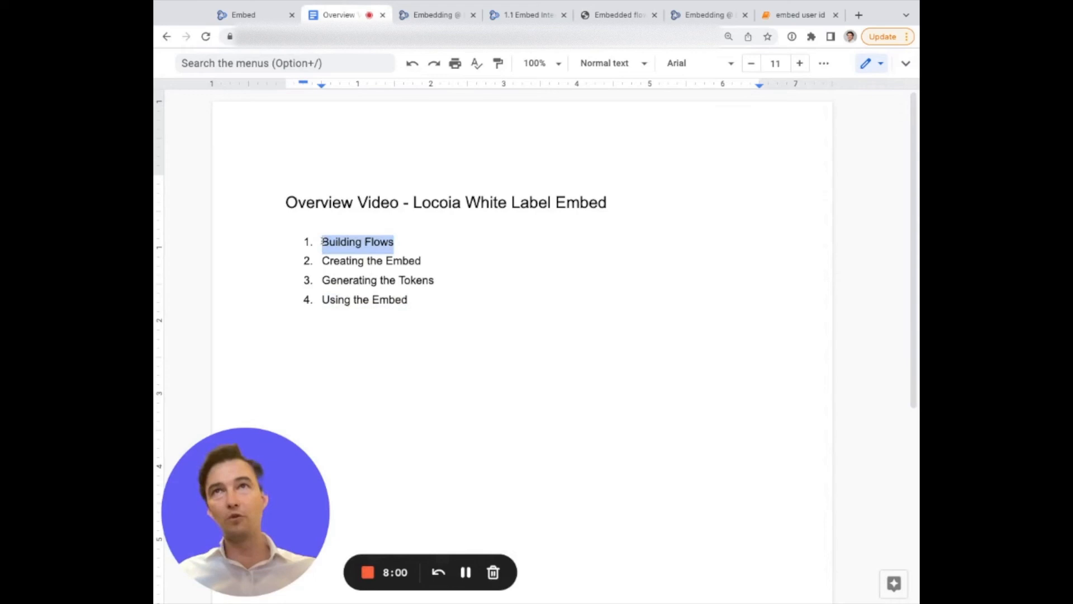
pyautogui.tripleClick(322, 260)
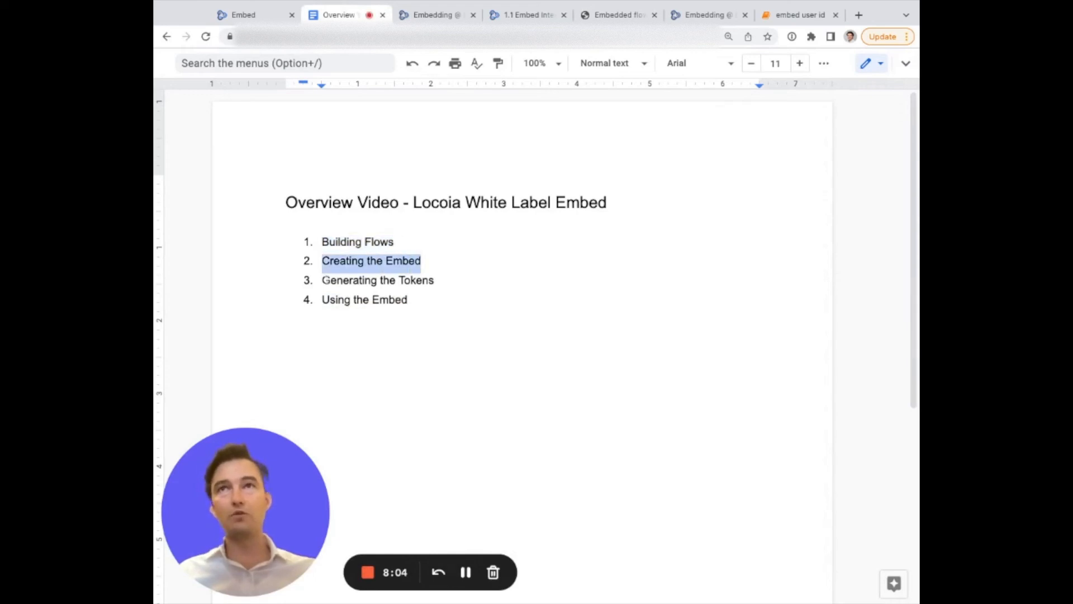
pyautogui.click(755, 11)
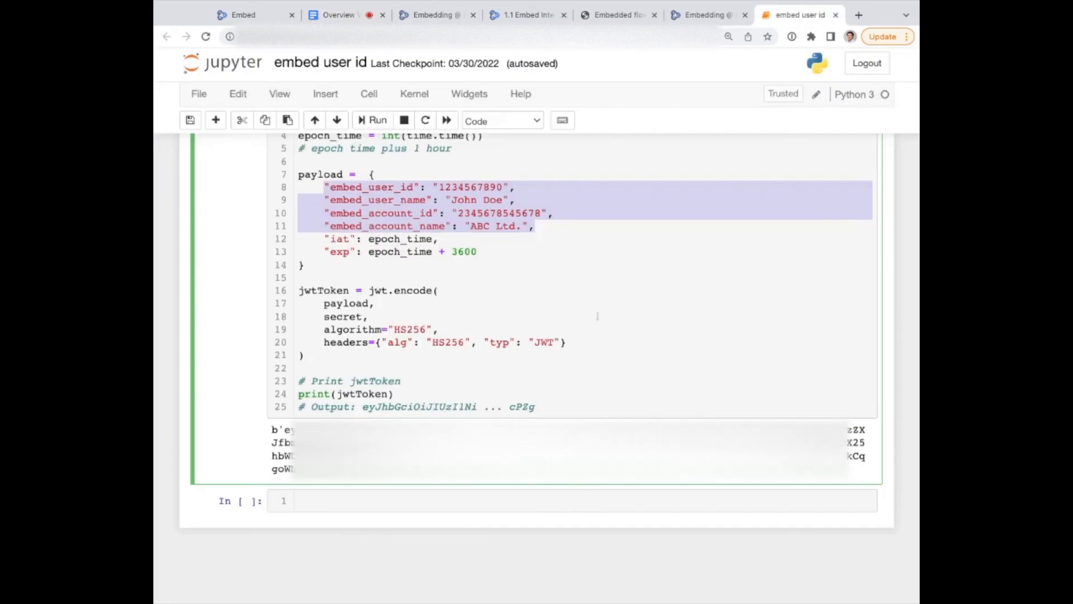
pyautogui.click(464, 225)
pyautogui.scroll(2, 464, 225)
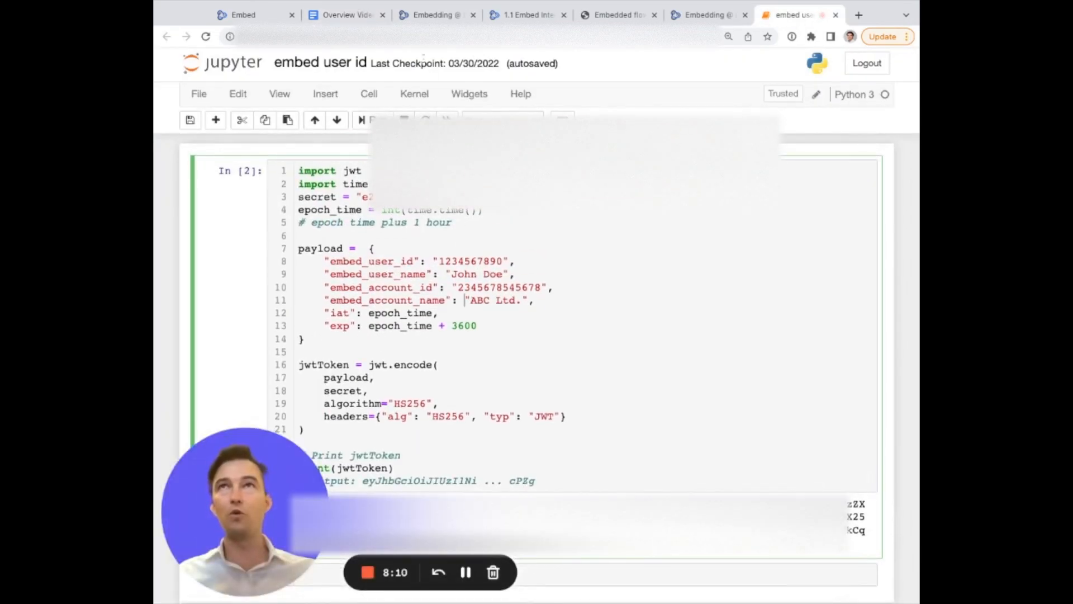
pyautogui.click(346, 15)
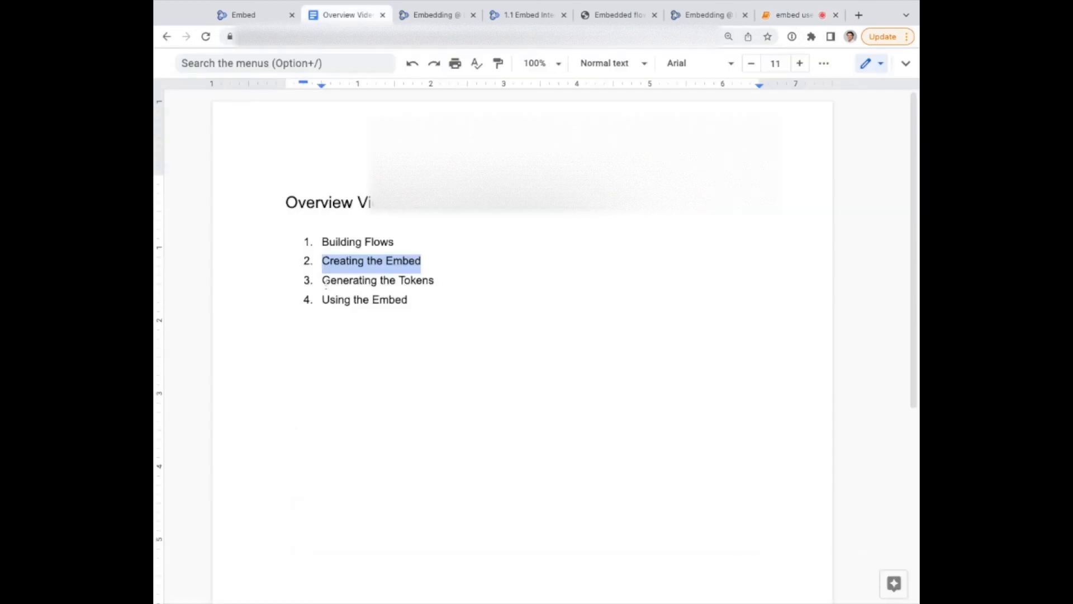
pyautogui.click(323, 281)
pyautogui.tripleClick(323, 281)
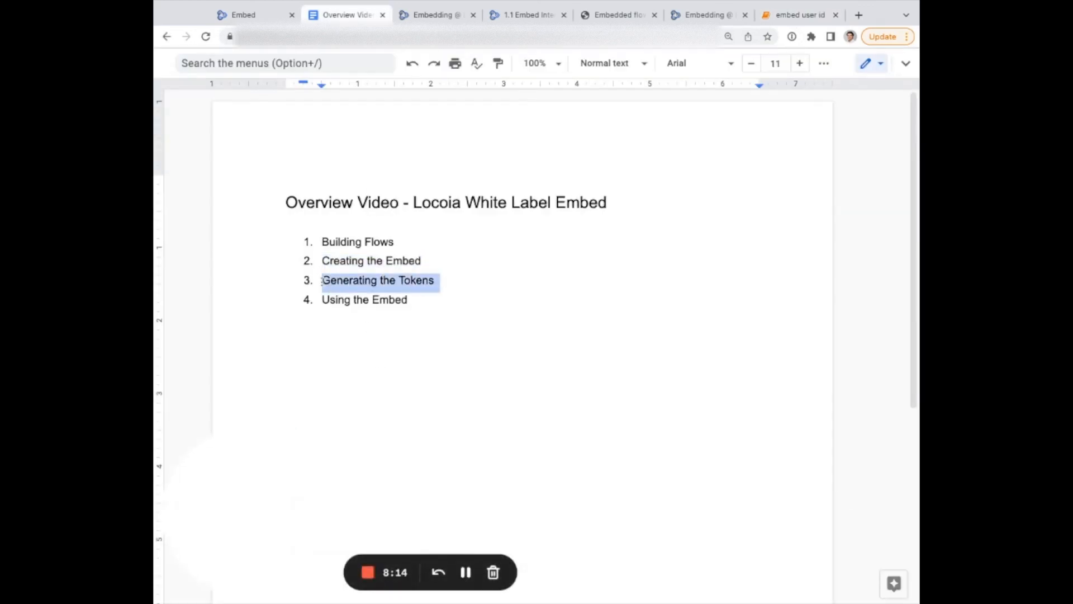
pyautogui.click(435, 280)
pyautogui.tripleClick(317, 299)
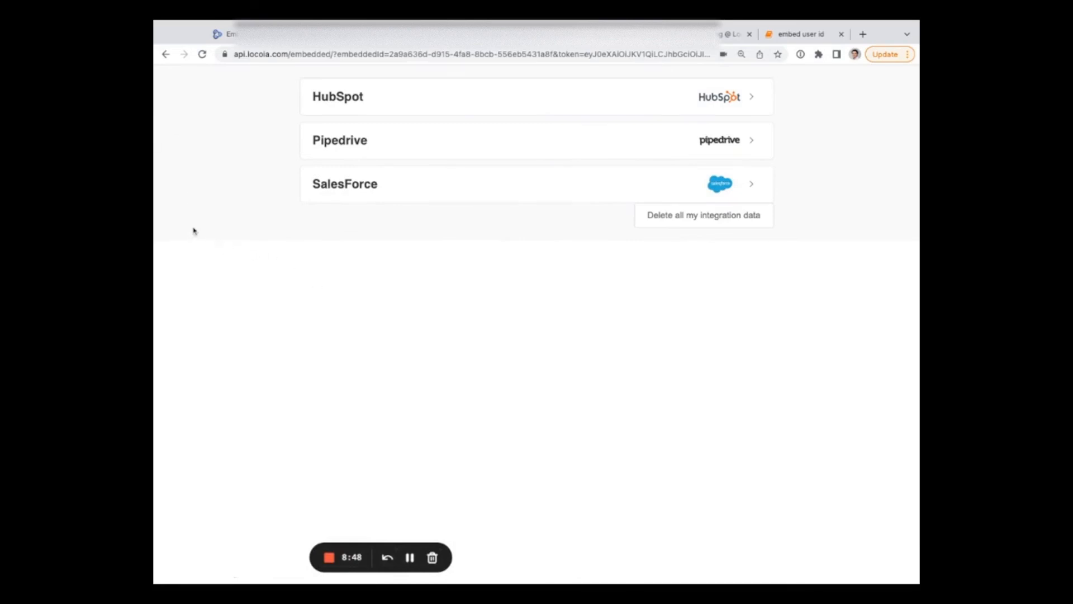
# Expand the SalesForce group and enable its companies and deals sync flow.
pyautogui.click(739, 189)
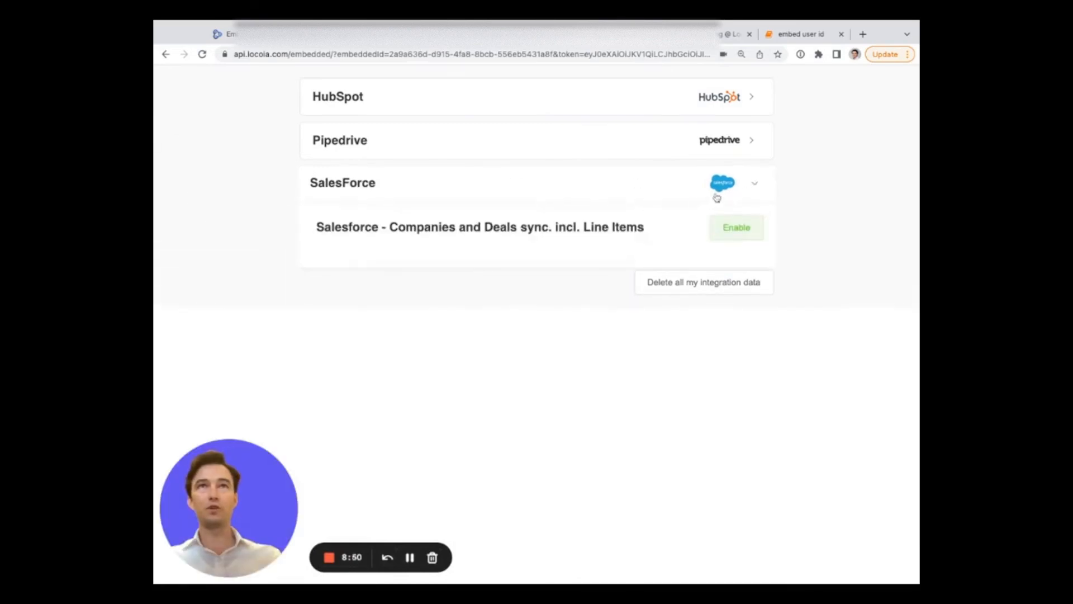
pyautogui.click(718, 239)
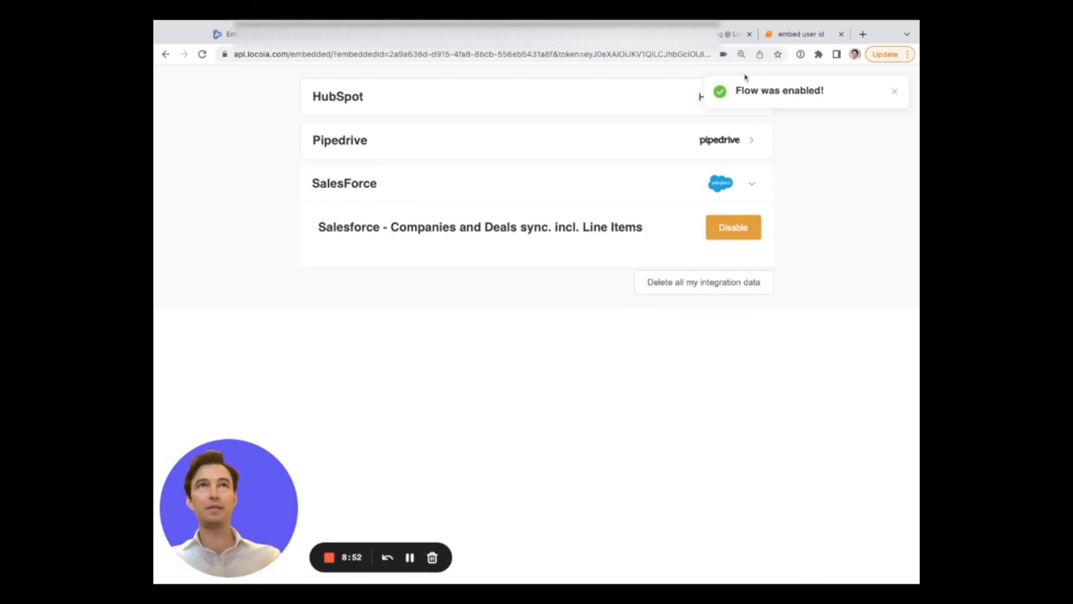
pyautogui.tripleClick(736, 90)
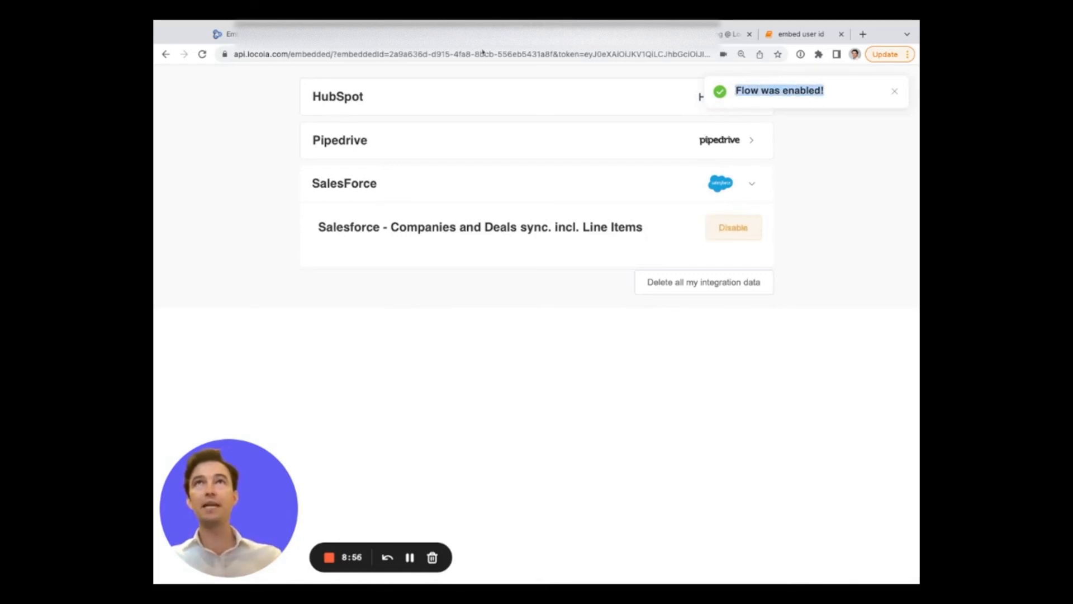
# In the Locoia Flow Builder, search the embed user flows for sale.
pyautogui.click(335, 34)
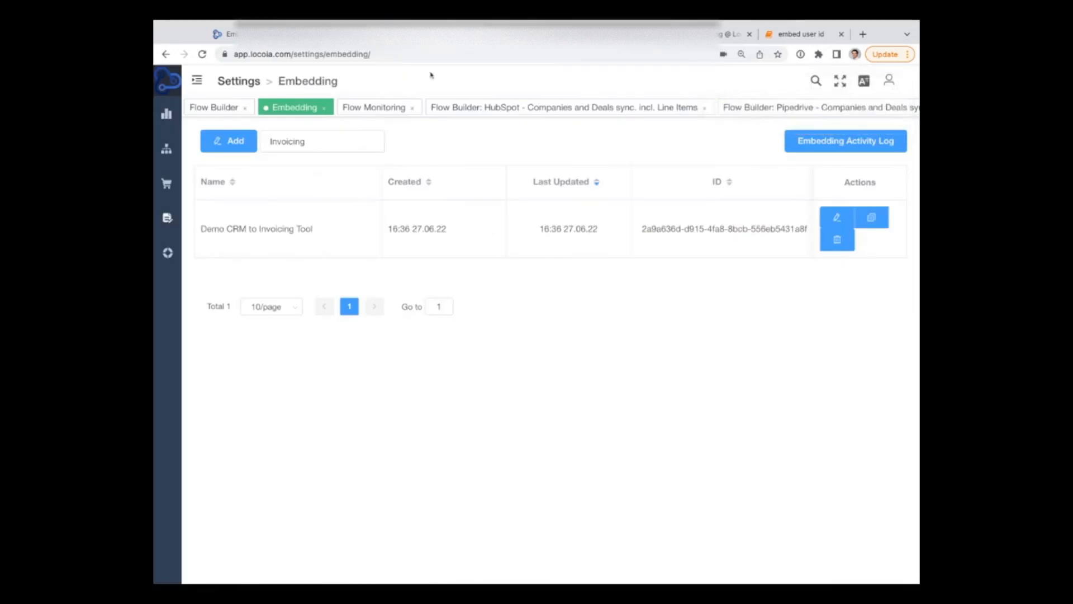
pyautogui.click(221, 108)
pyautogui.doubleClick(270, 167)
pyautogui.write('sal')
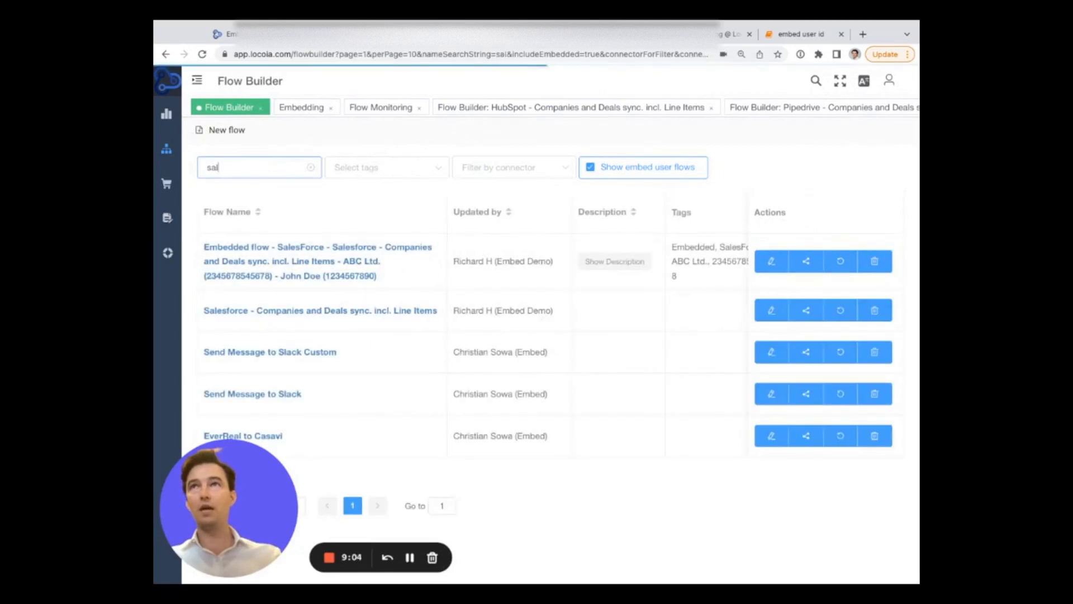
pyautogui.write('e')
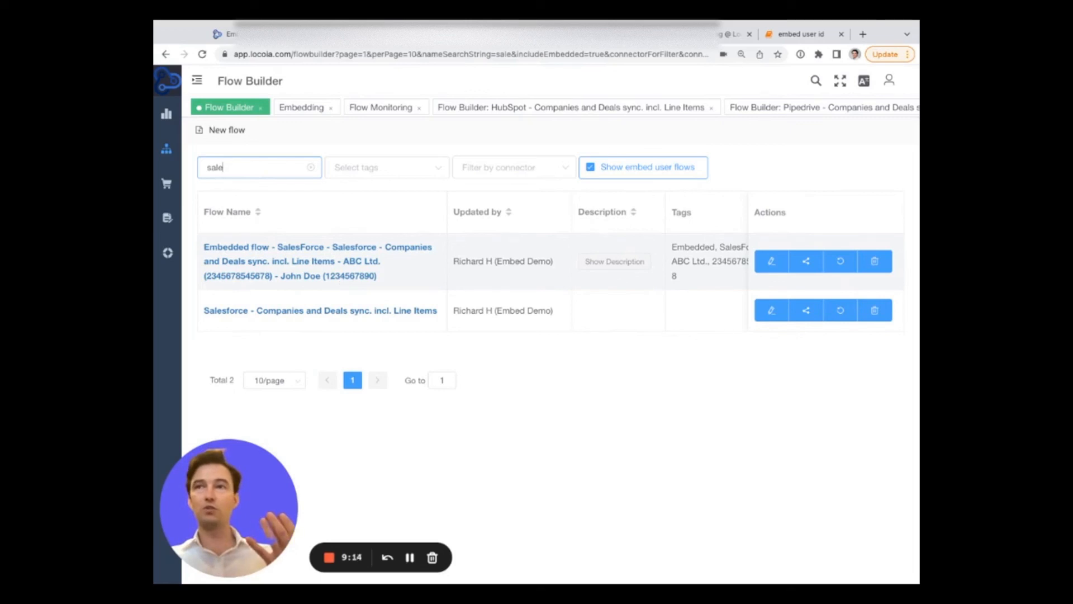
# Search flows by the embed user's name, open the embedded Salesforce flow, and open its debug flow runs.
pyautogui.doubleClick(223, 167)
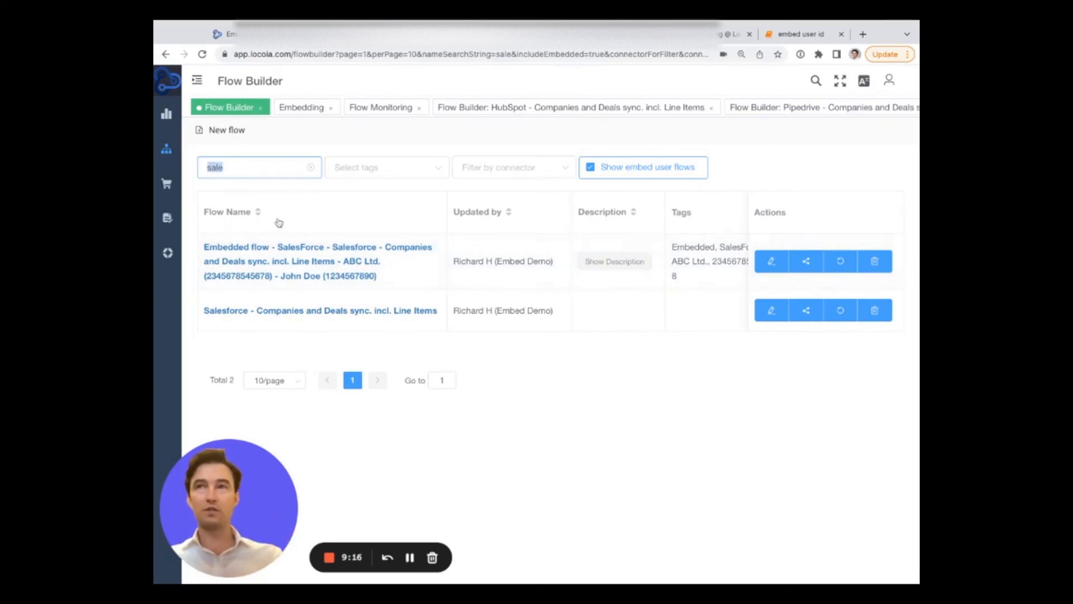
pyautogui.write('john')
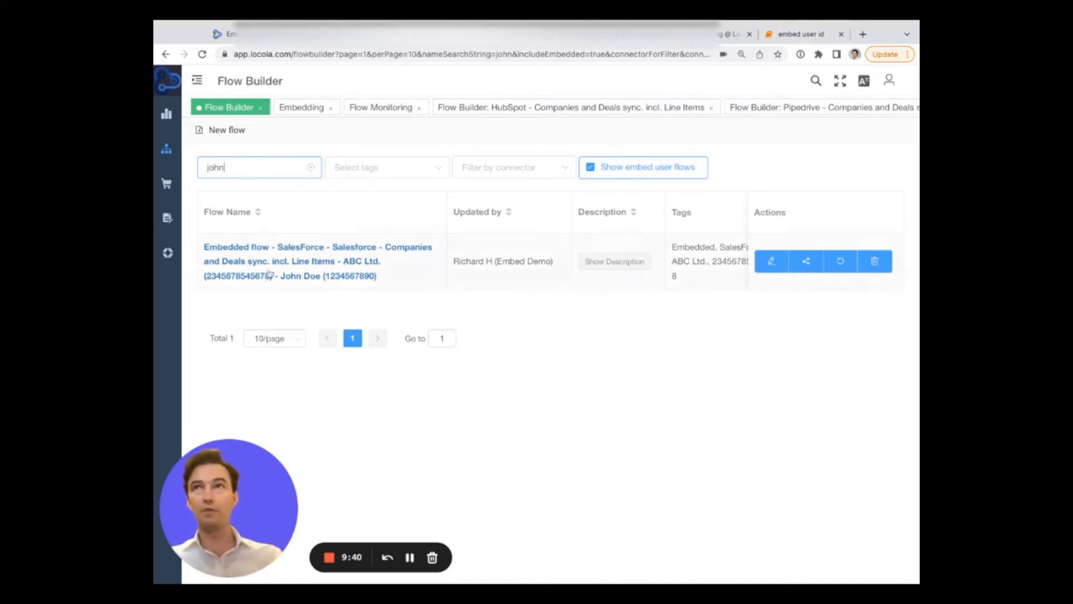
pyautogui.click(277, 252)
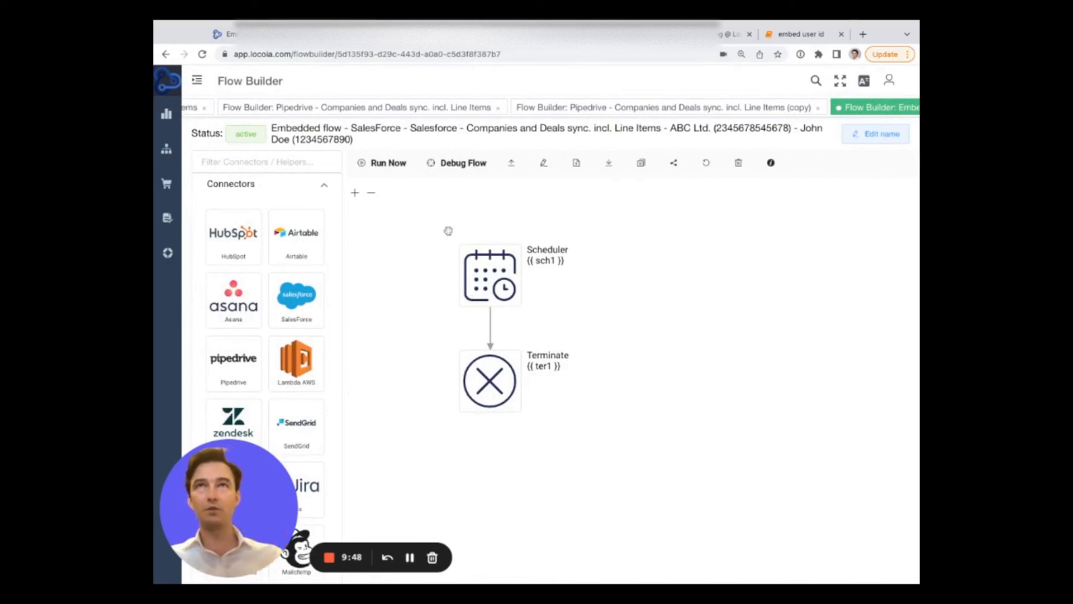
pyautogui.click(442, 163)
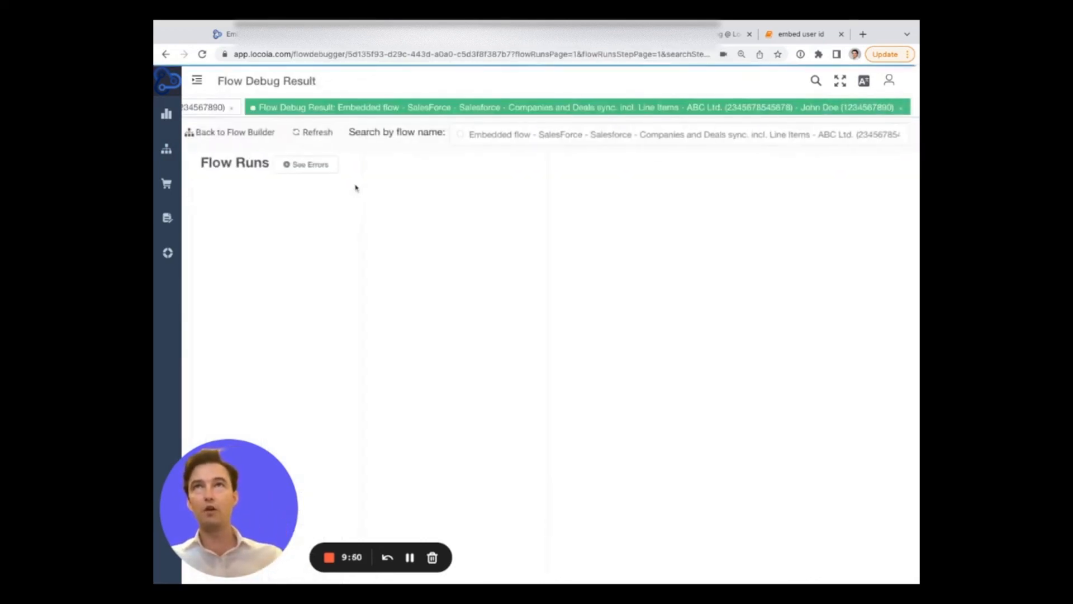